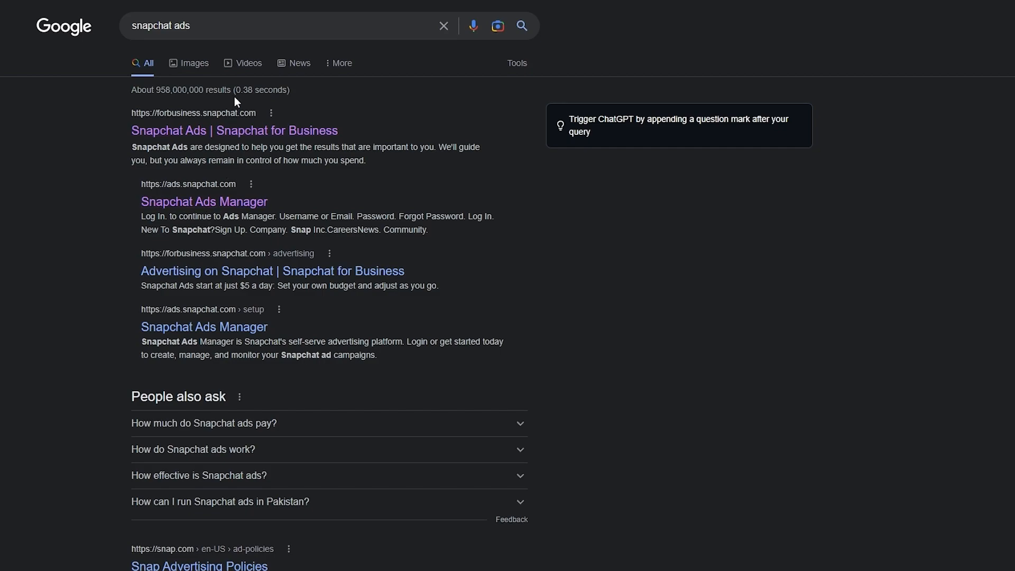
Step: Open the Snapchat for Business site from the search results and start creating an ad
click(288, 136)
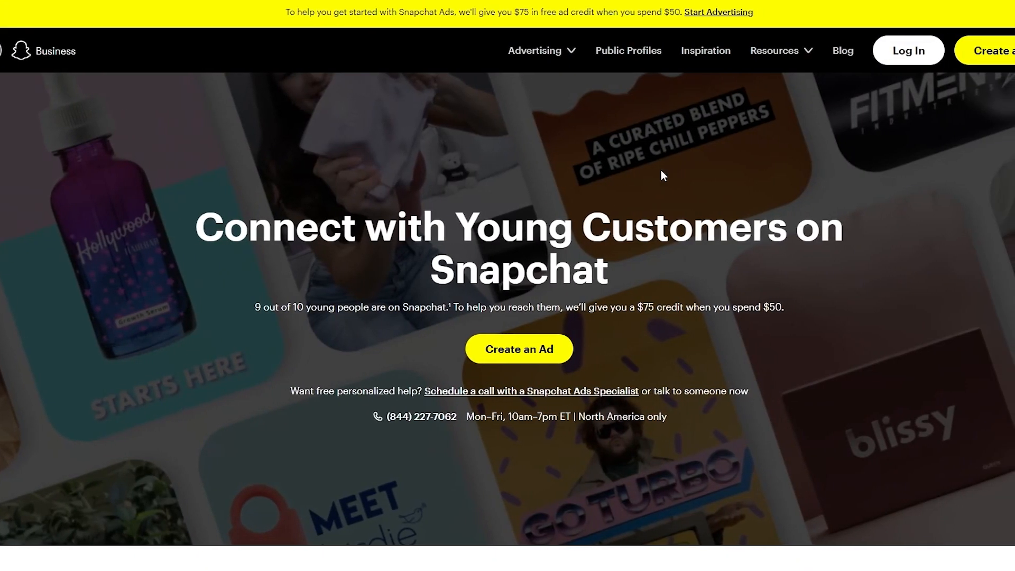
scroll(488, 176, down, 1)
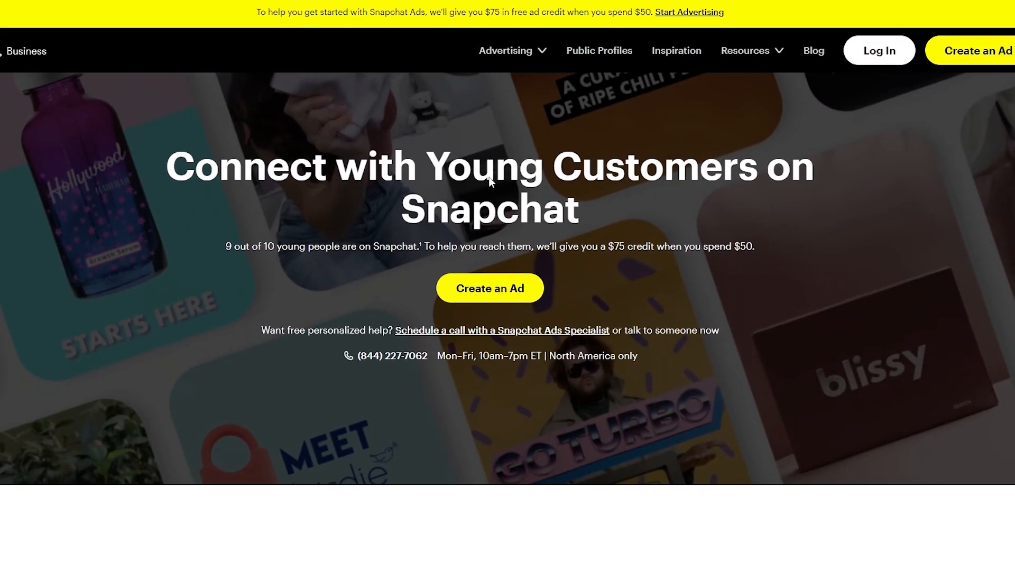
click(502, 296)
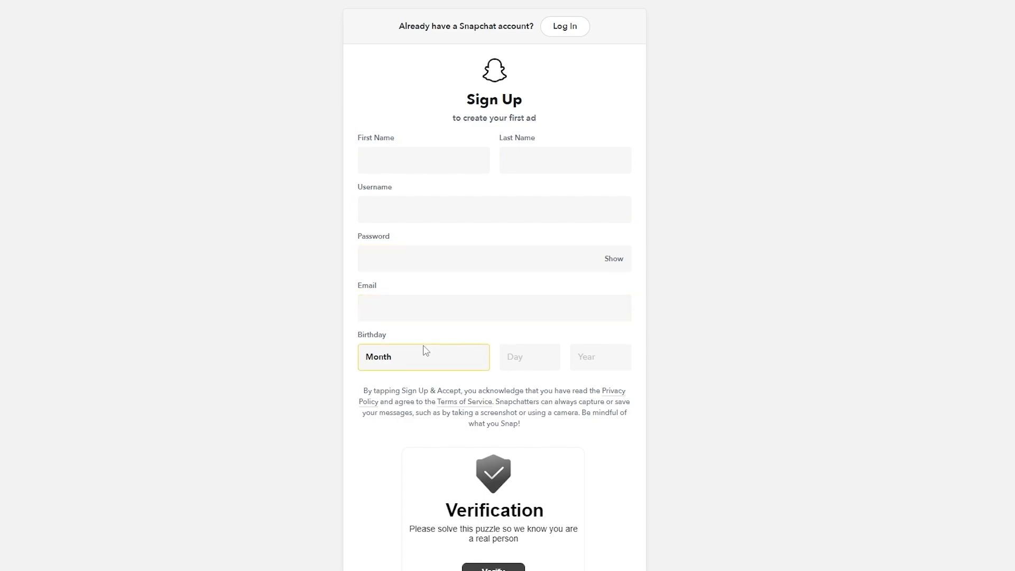
Step: Look over the sign-up form and the Ads Manager log-in page, then return to sign-up
scroll(425, 351, down, 3)
scroll(482, 403, up, 3)
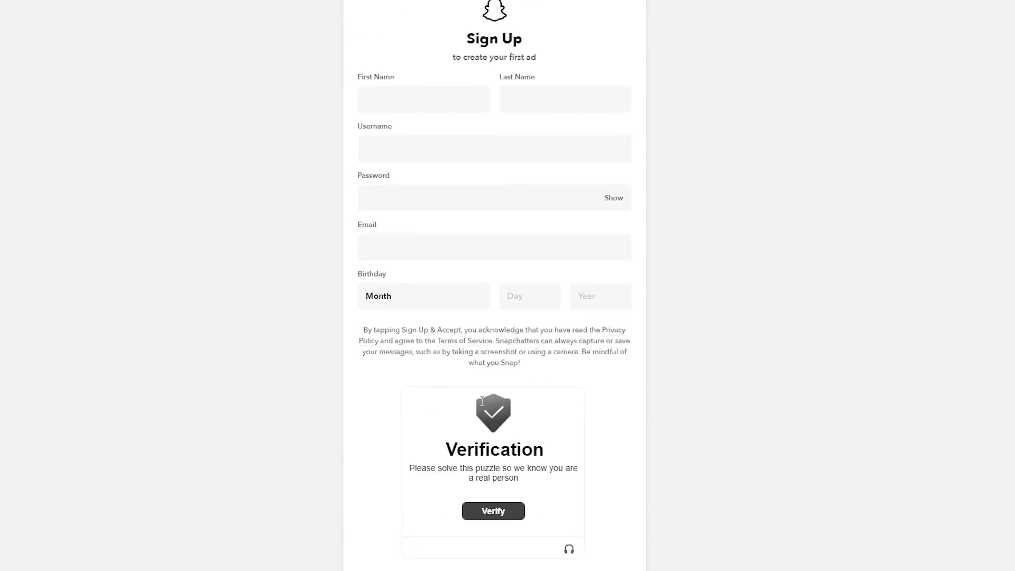
scroll(482, 401, down, 4)
scroll(484, 354, up, 6)
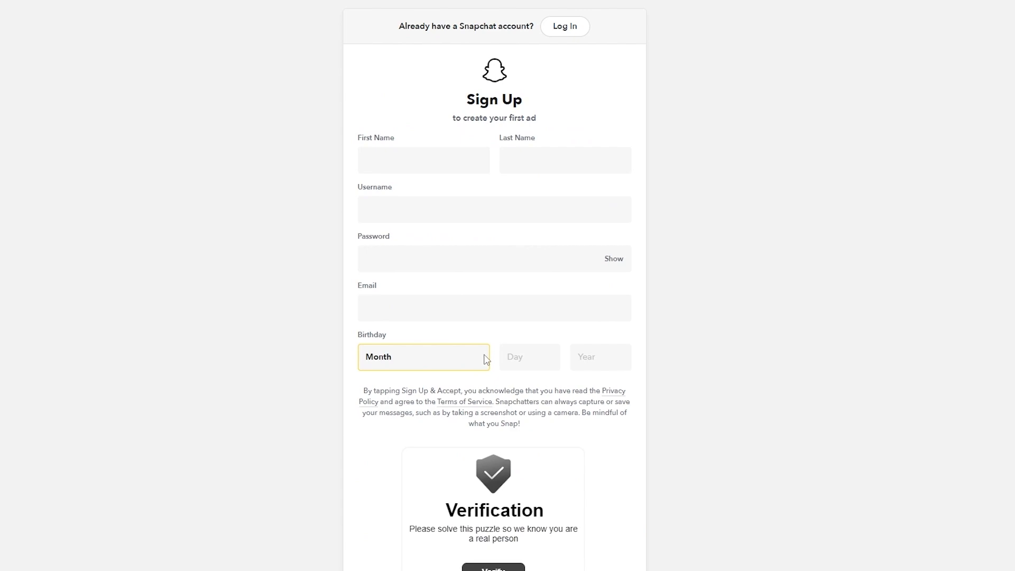
click(564, 38)
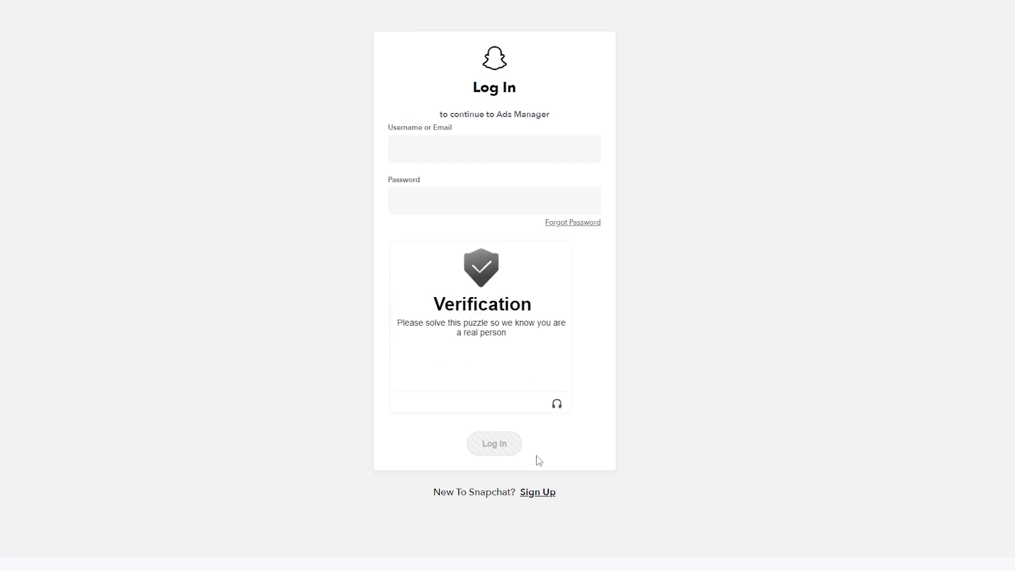
click(538, 492)
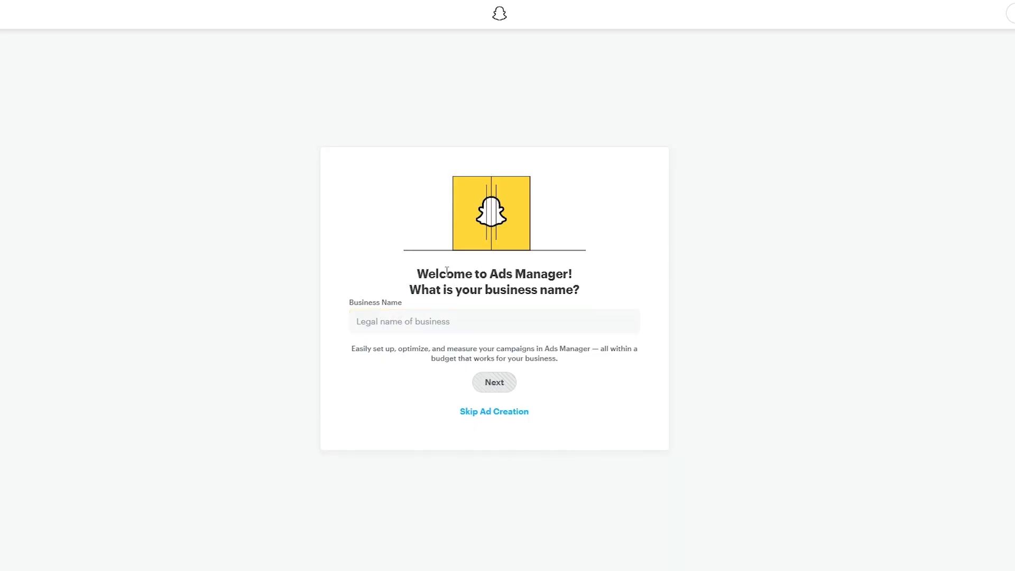
Step: Enter 781Media as the business name and accept United States and USD as the business country and currency
click(390, 330)
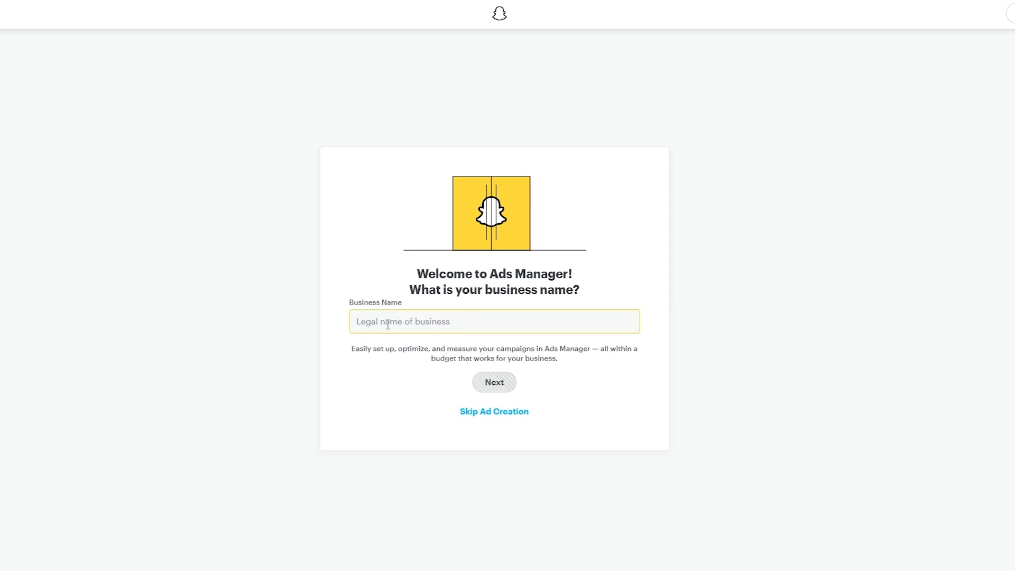
text(781Media)
click(494, 382)
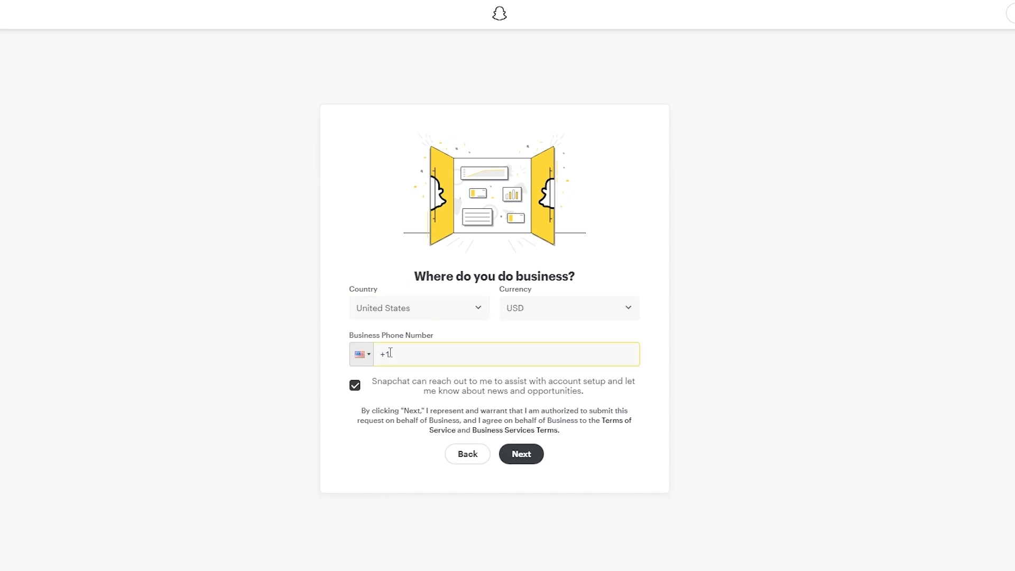
click(512, 460)
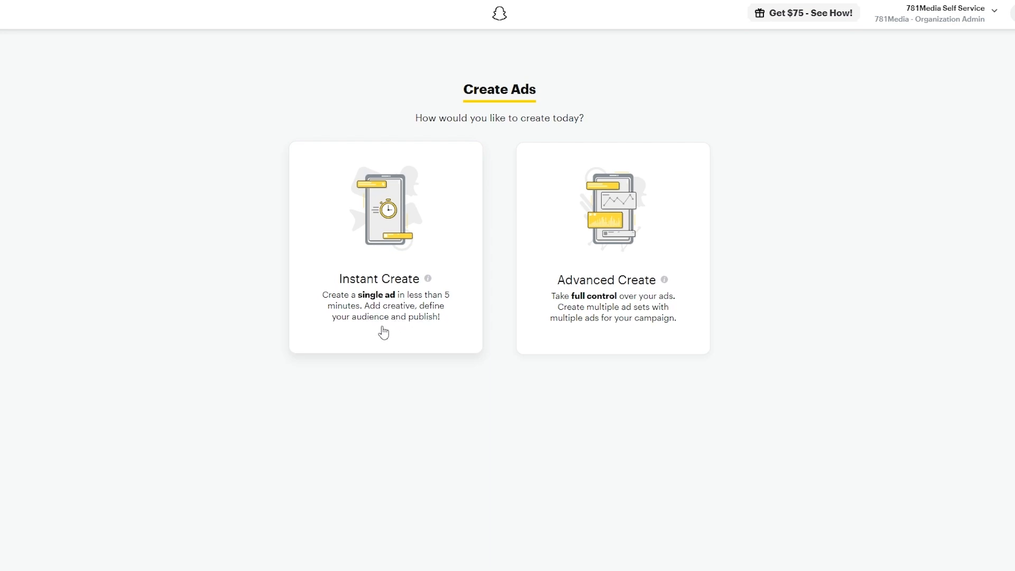
Step: Start a campaign with Advanced Create and choose the Drive Traffic To Website objective
click(593, 322)
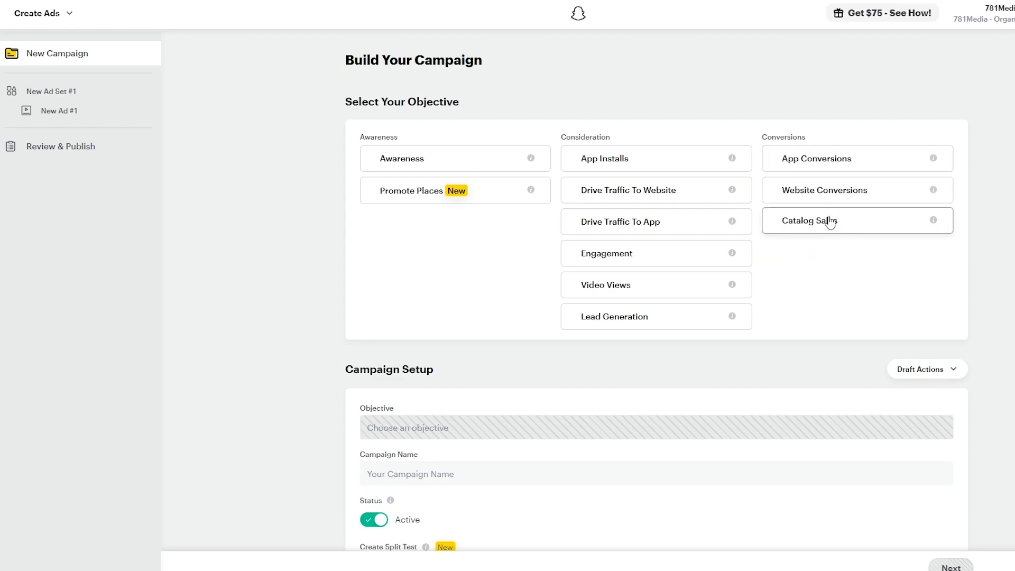
scroll(830, 228, down, 5)
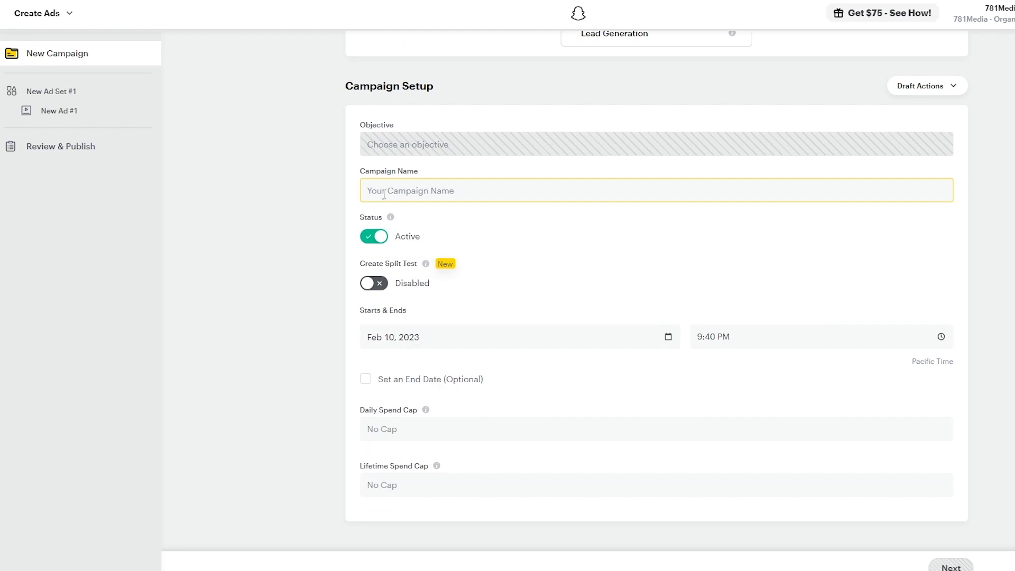
scroll(481, 290, up, 5)
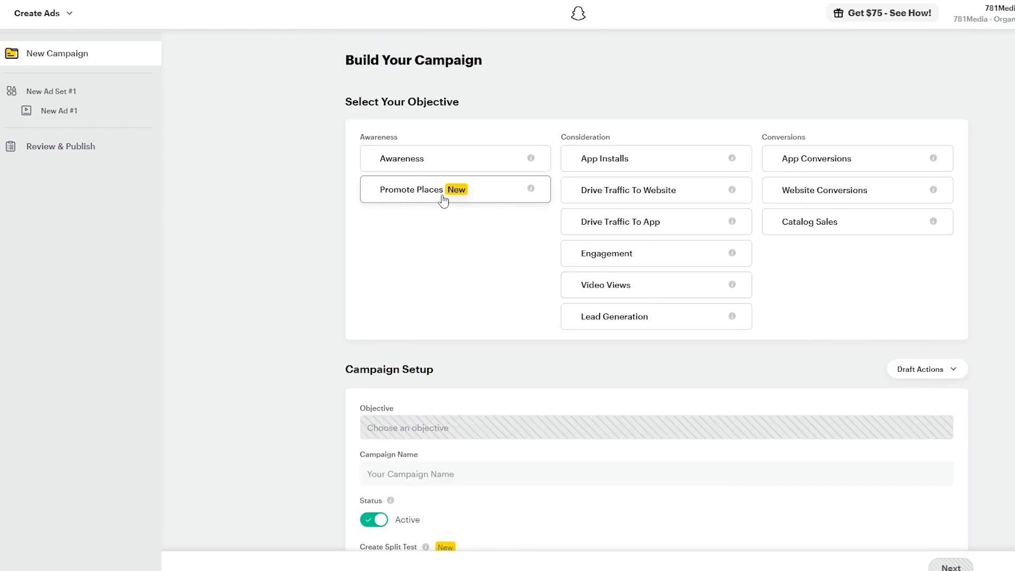
click(682, 193)
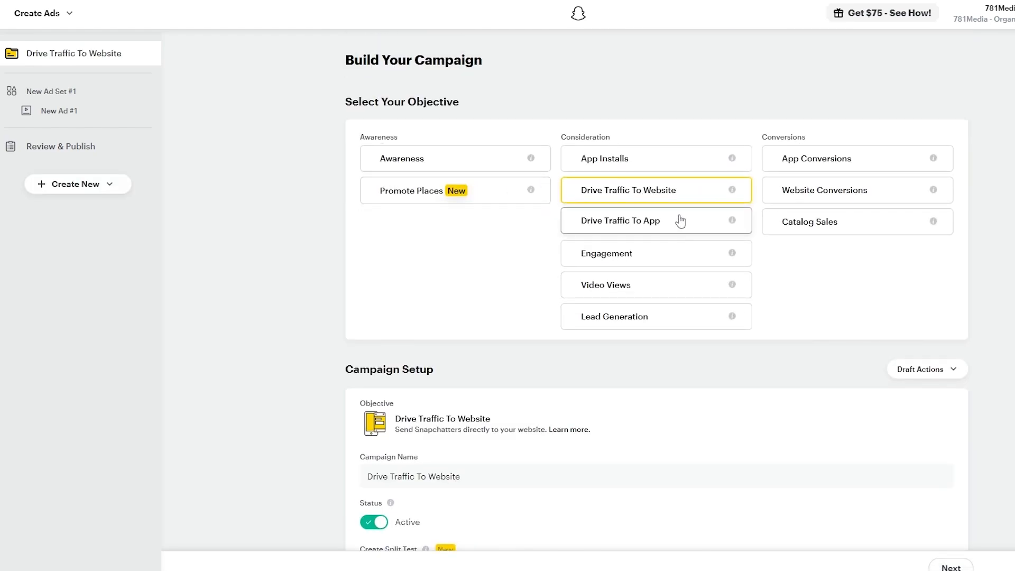
Step: Turn the campaign's optional end date on and back off in the campaign setup
scroll(684, 206, down, 5)
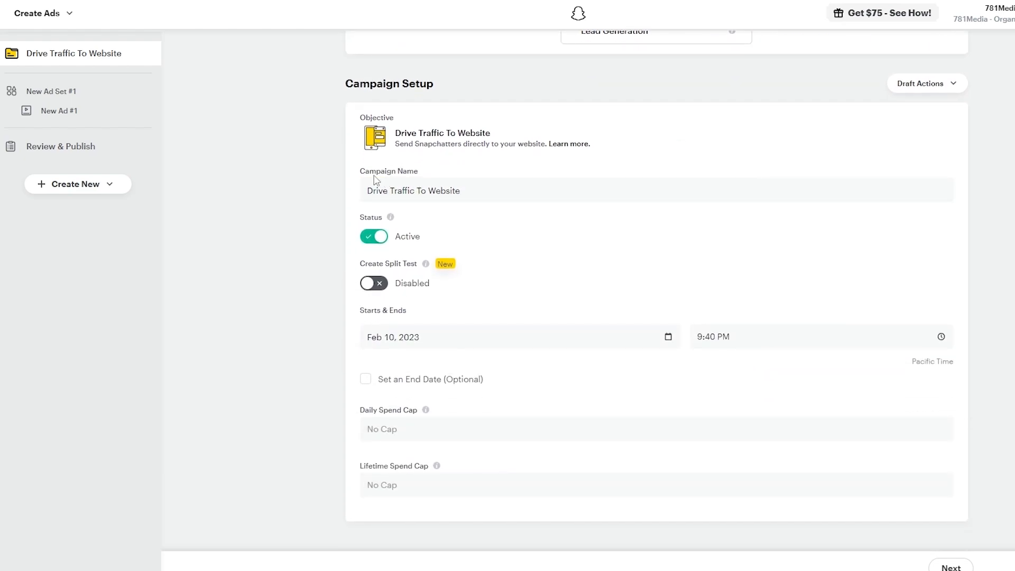
click(386, 194)
click(365, 379)
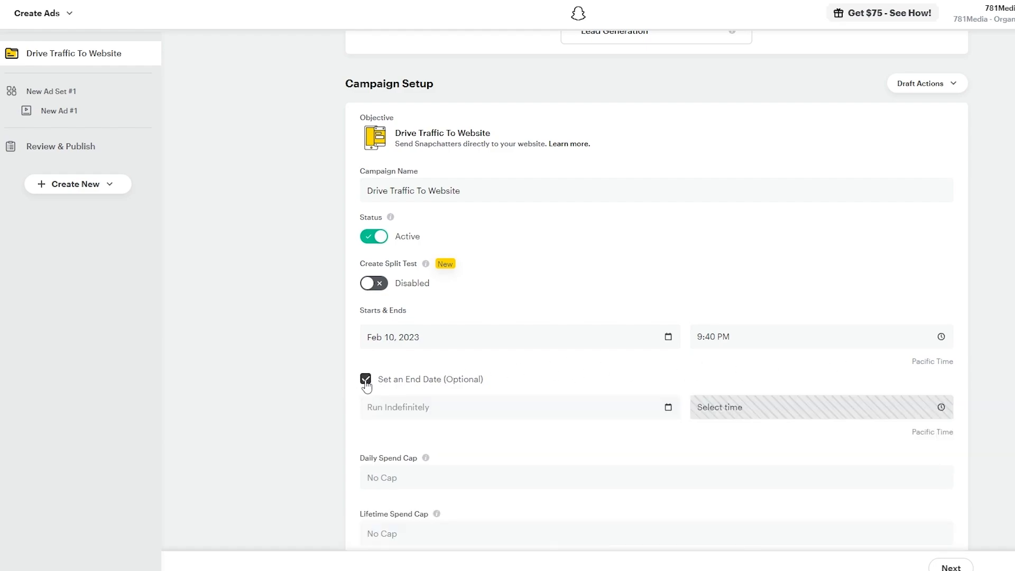
click(366, 381)
click(365, 380)
click(365, 380)
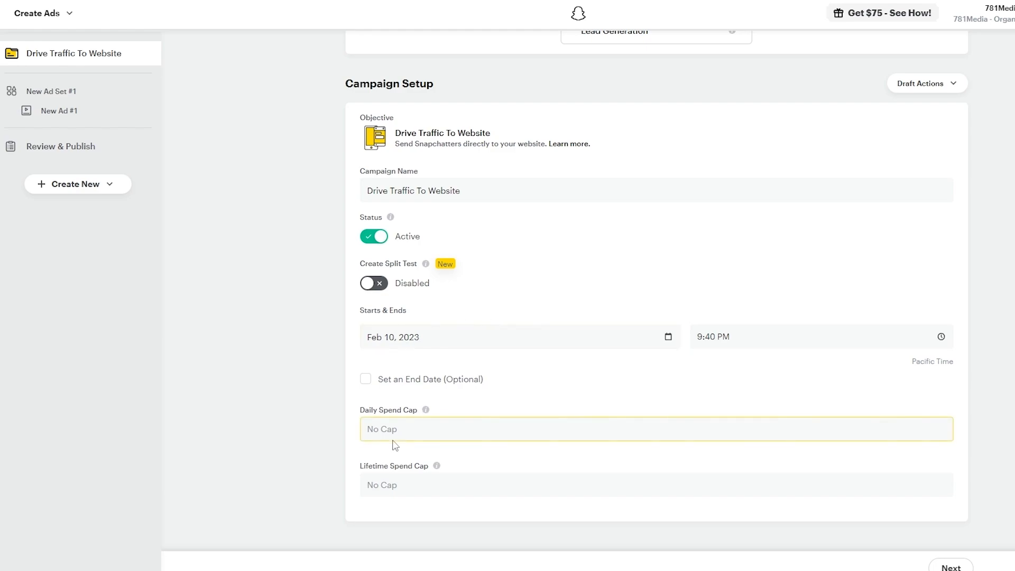
Step: Set the campaign's daily spend cap to $25 and lifetime spend cap to $250, and continue to the ad set
click(412, 428)
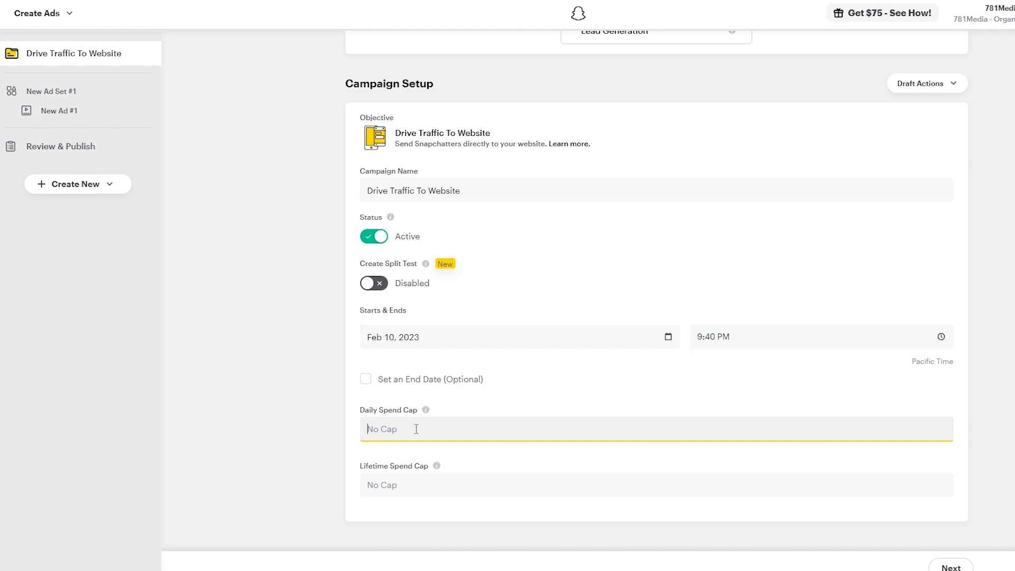
text(25)
click(409, 485)
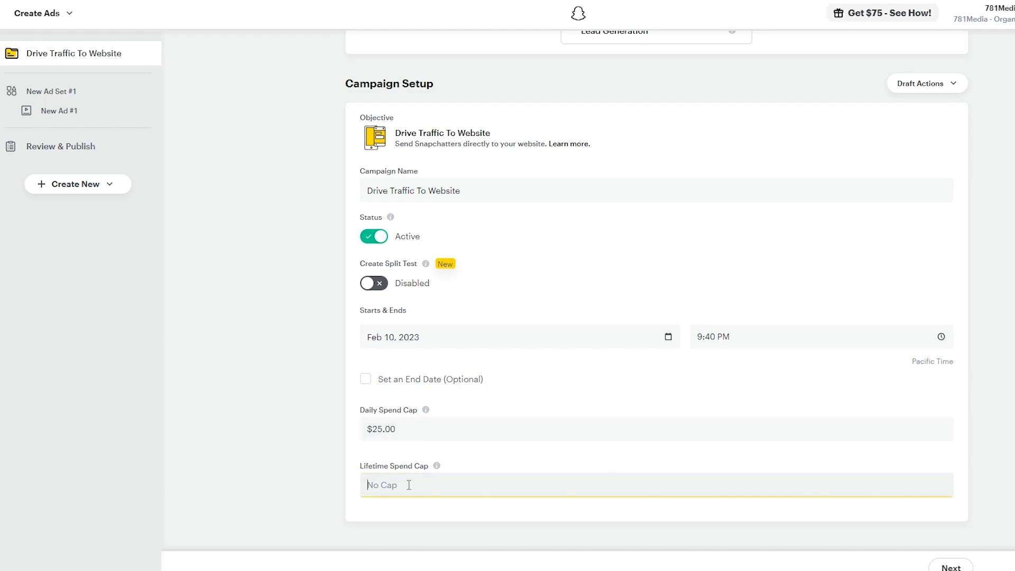
mouse_move(438, 467)
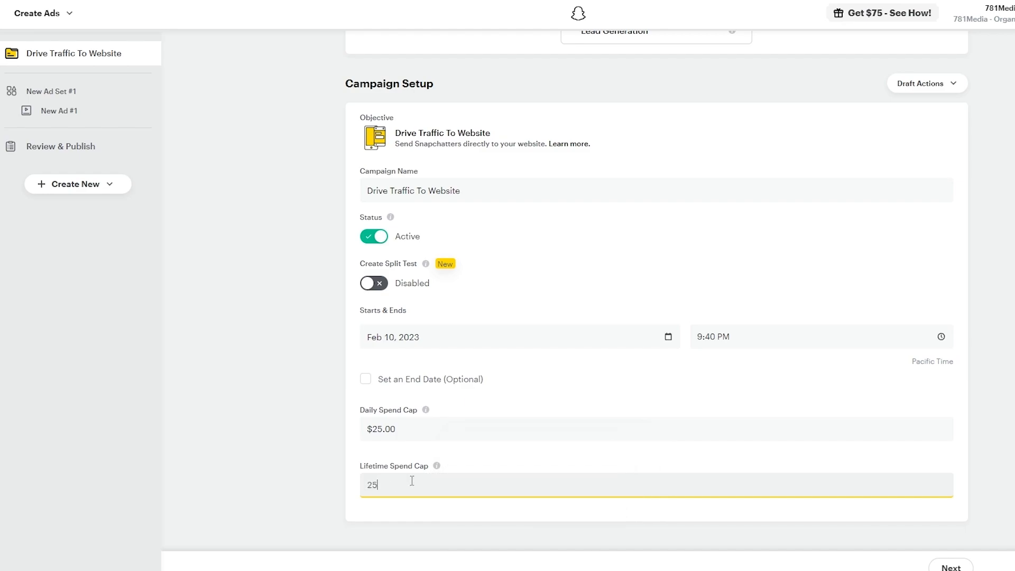
scroll(229, 407, up, 2)
scroll(229, 410, down, 1)
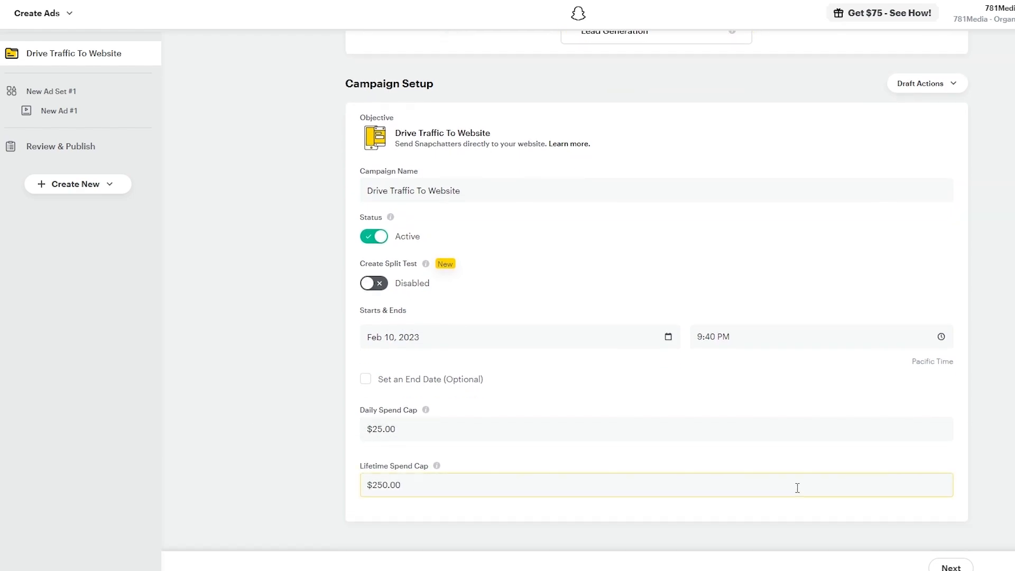
scroll(709, 324, up, 3)
click(950, 567)
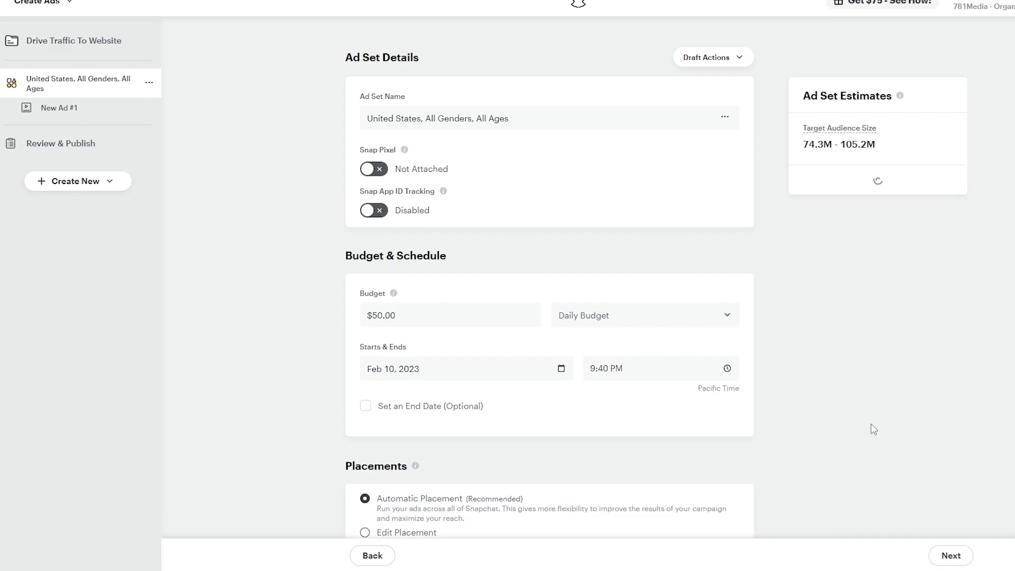
Step: Review the ad set's name, budget, placement, location, demographic and audience settings
click(482, 123)
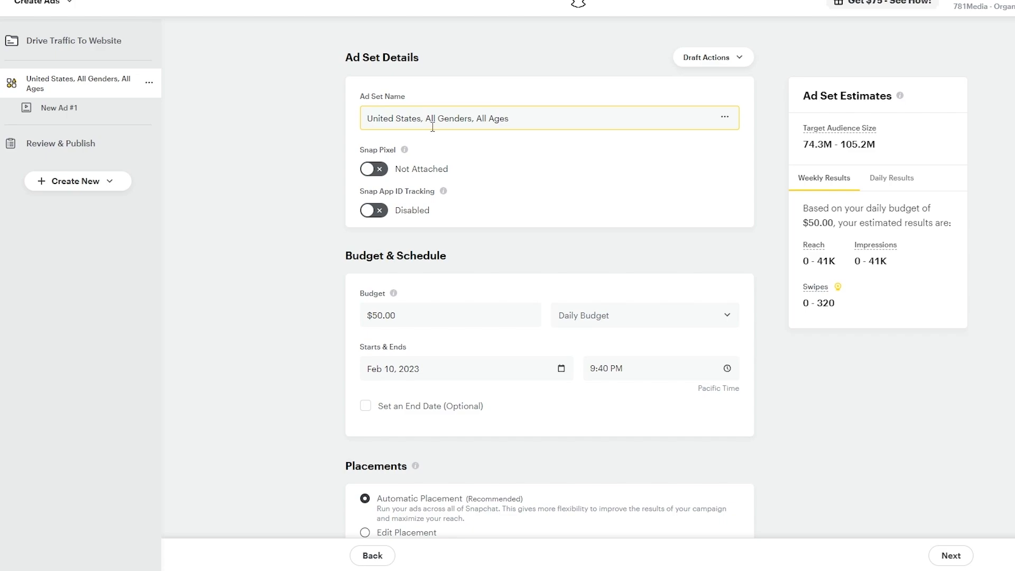
scroll(442, 185, down, 2)
scroll(442, 185, up, 1)
scroll(442, 185, down, 4)
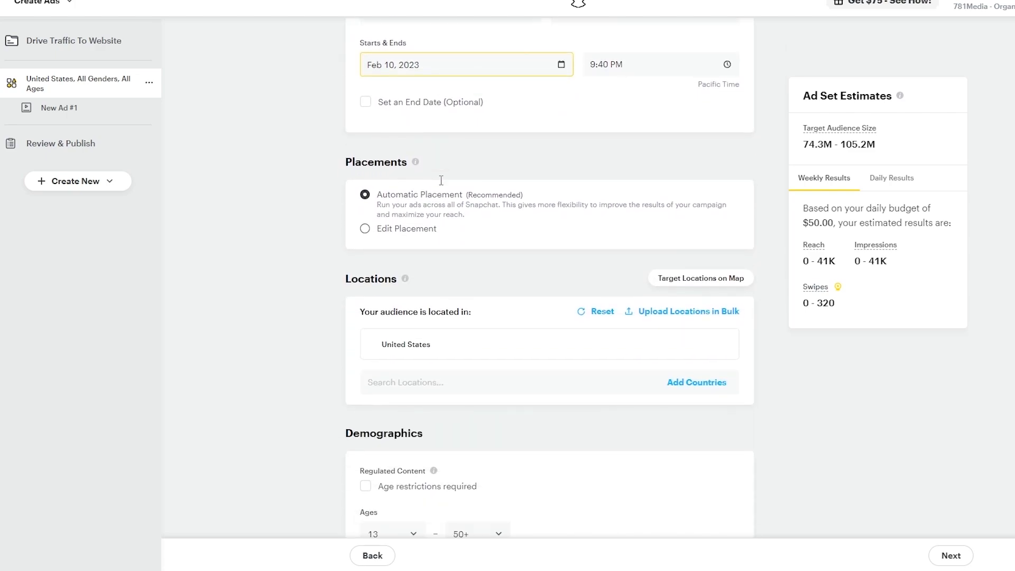
scroll(441, 183, down, 3)
scroll(438, 188, down, 1)
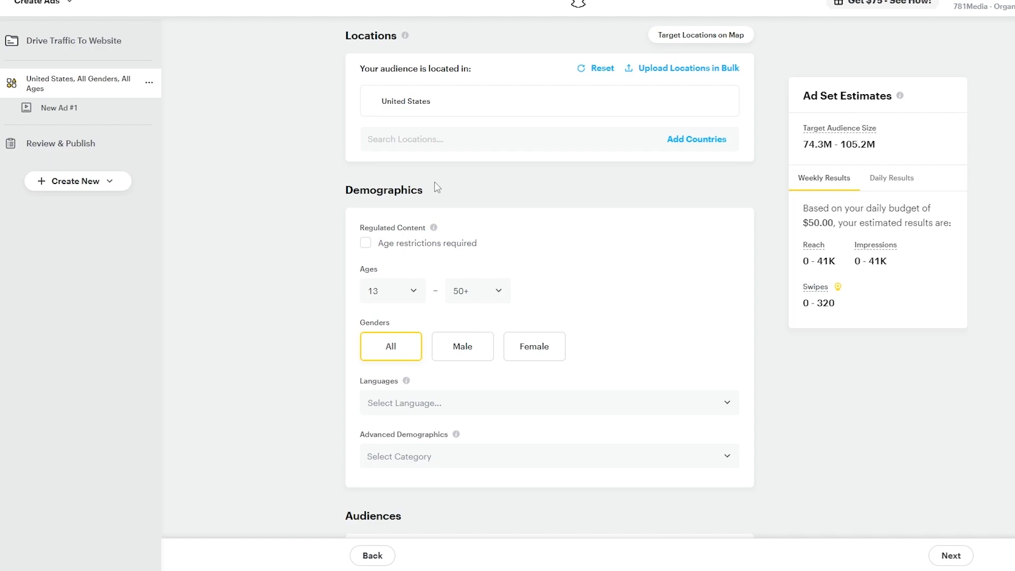
scroll(690, 363, down, 2)
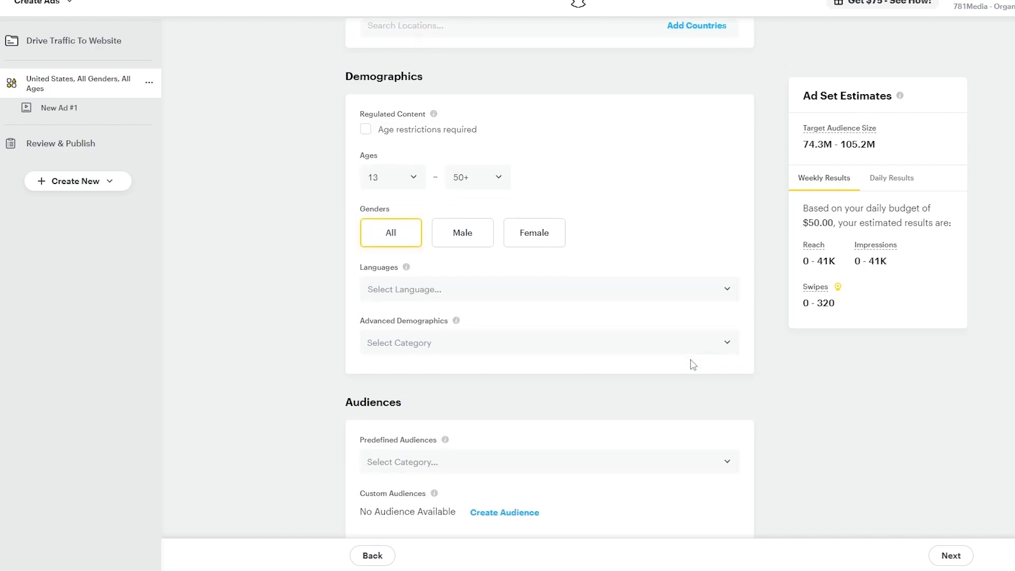
scroll(685, 364, up, 10)
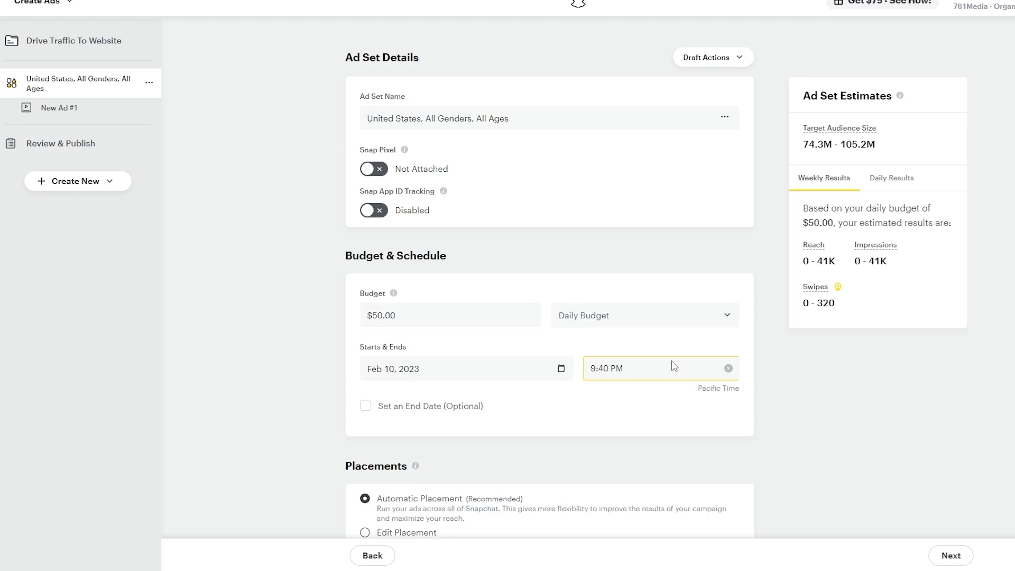
Step: Rename the ad set "Traffic to your website" and set its daily budget to $20
click(369, 121)
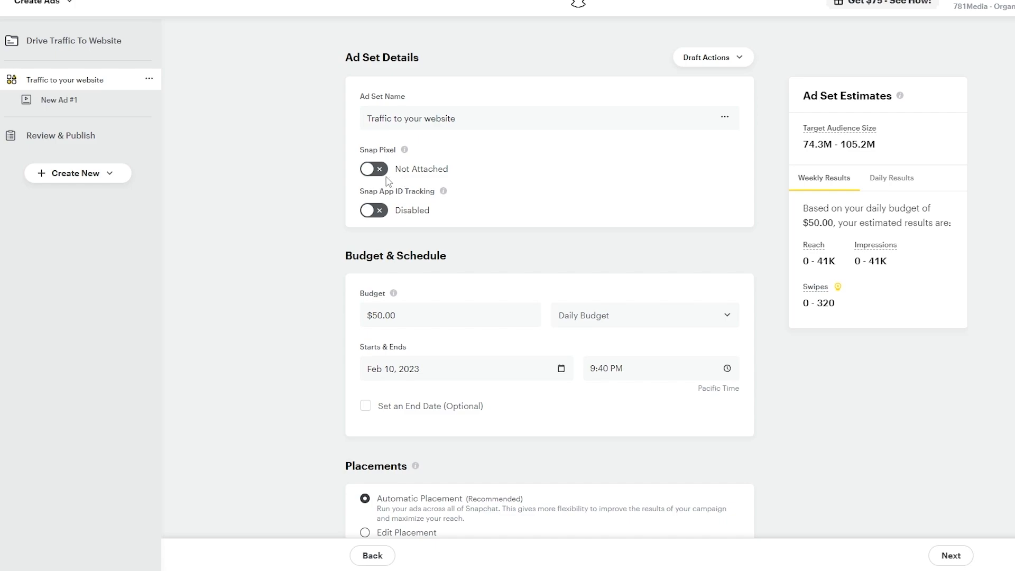
scroll(386, 180, down, 1)
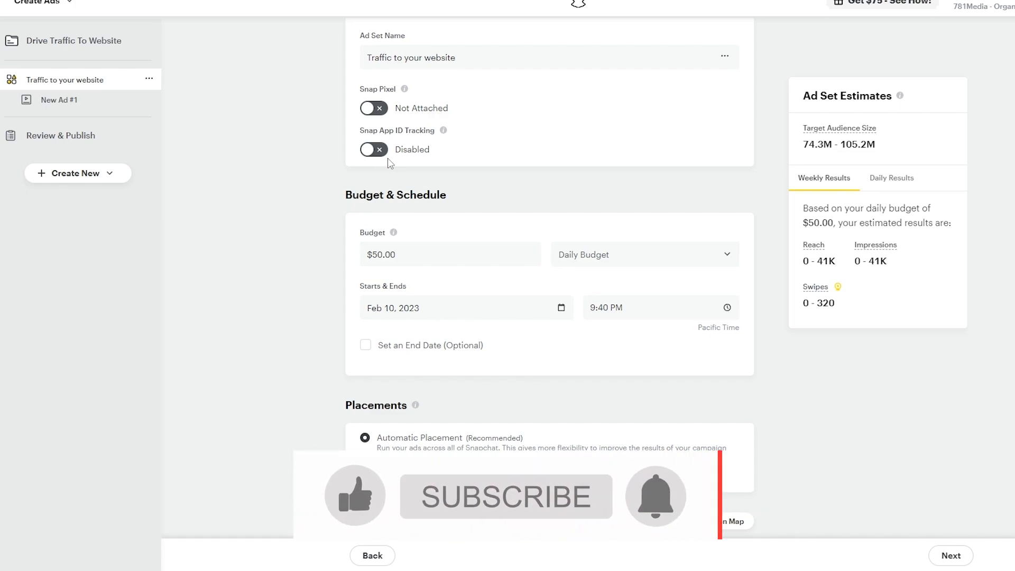
scroll(376, 160, down, 1)
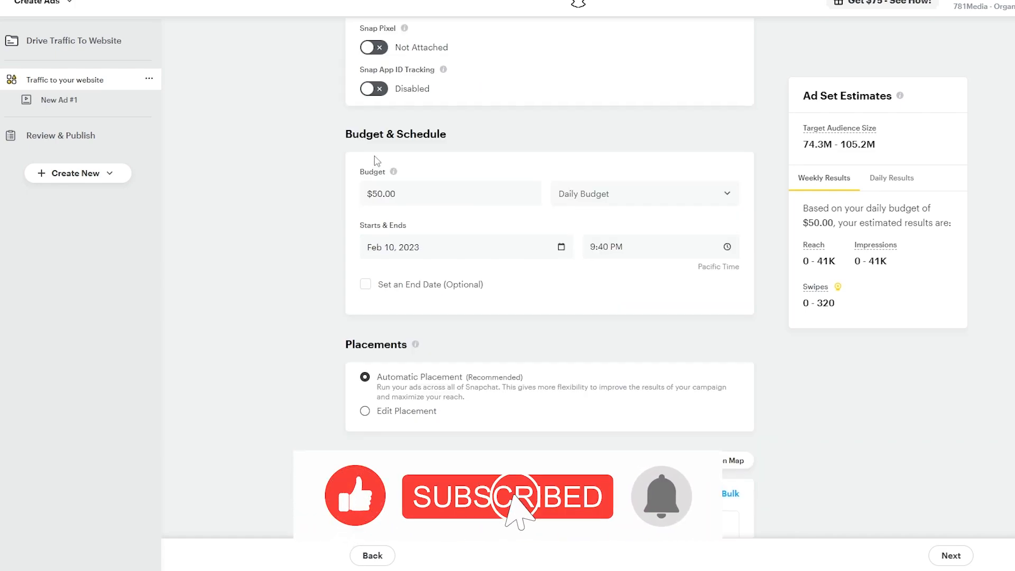
click(394, 188)
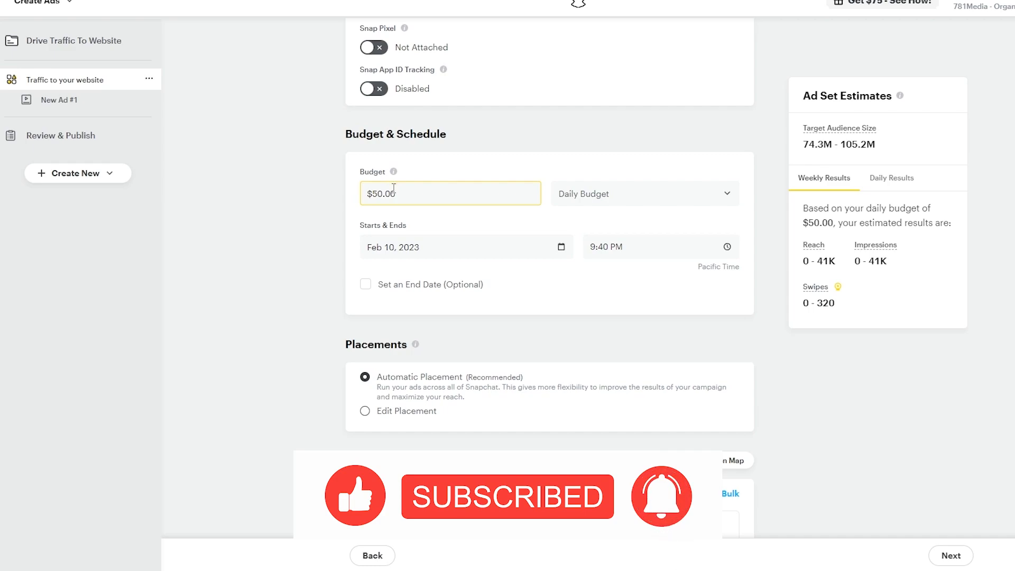
click(383, 190)
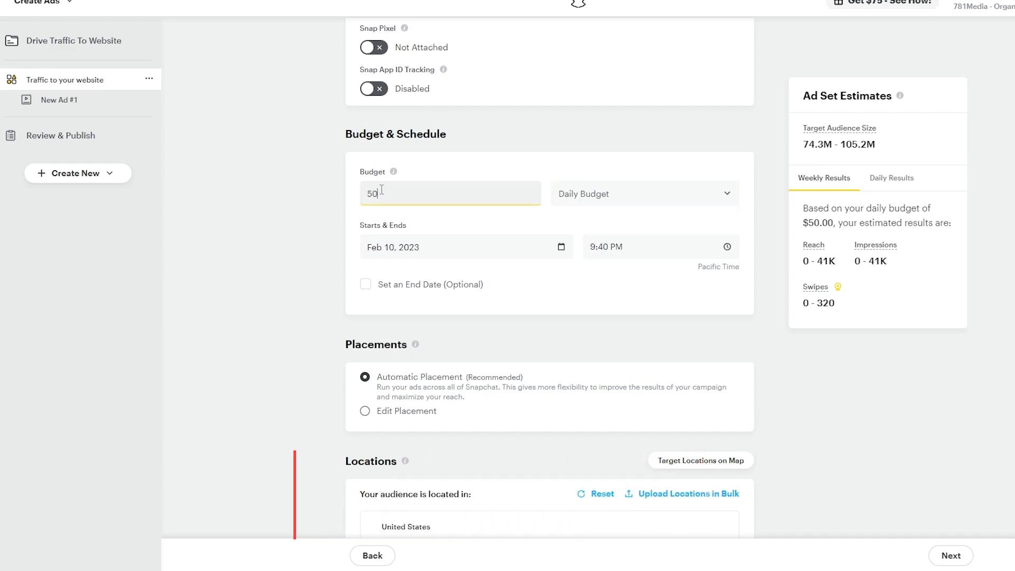
drag(383, 189, 349, 185)
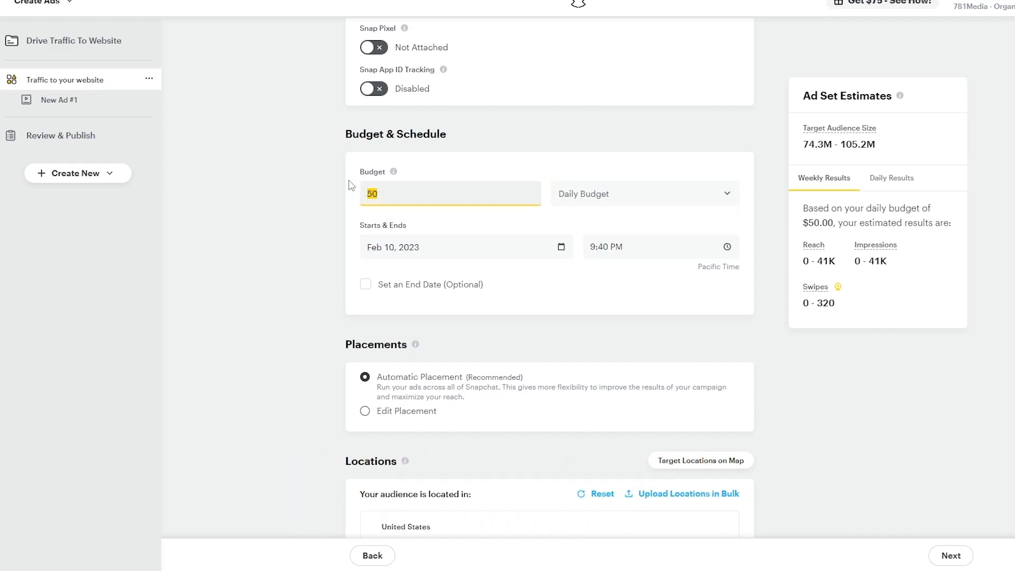
text(20)
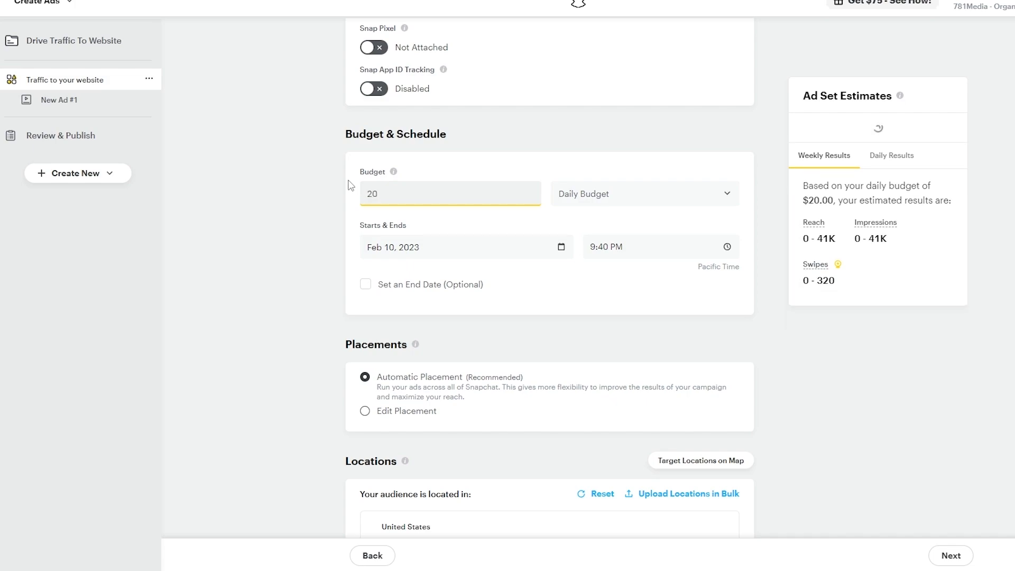
key(Tab)
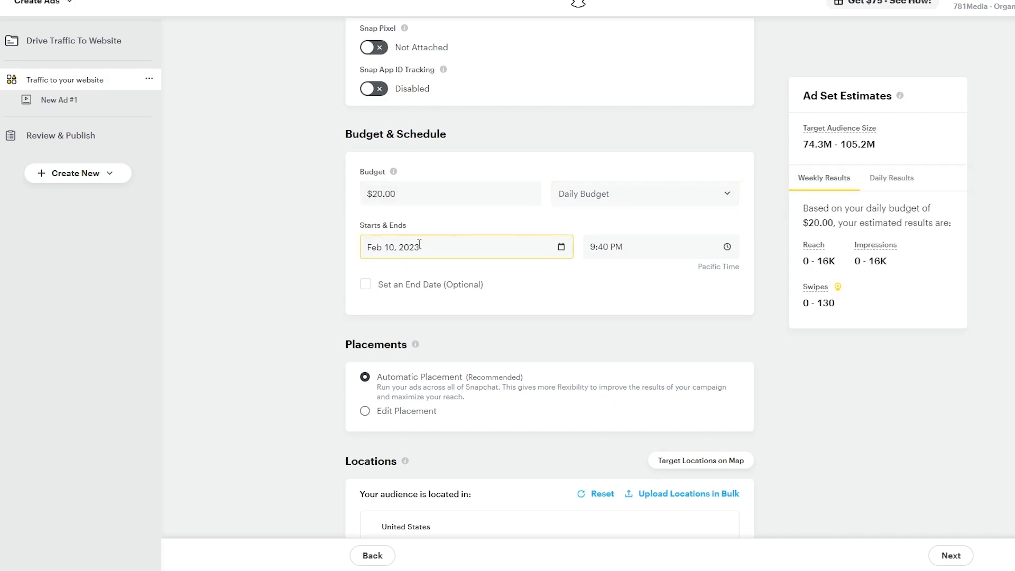
Step: Switch the ad set from automatic placement to Edit Placement with the Content options
scroll(419, 245, down, 1)
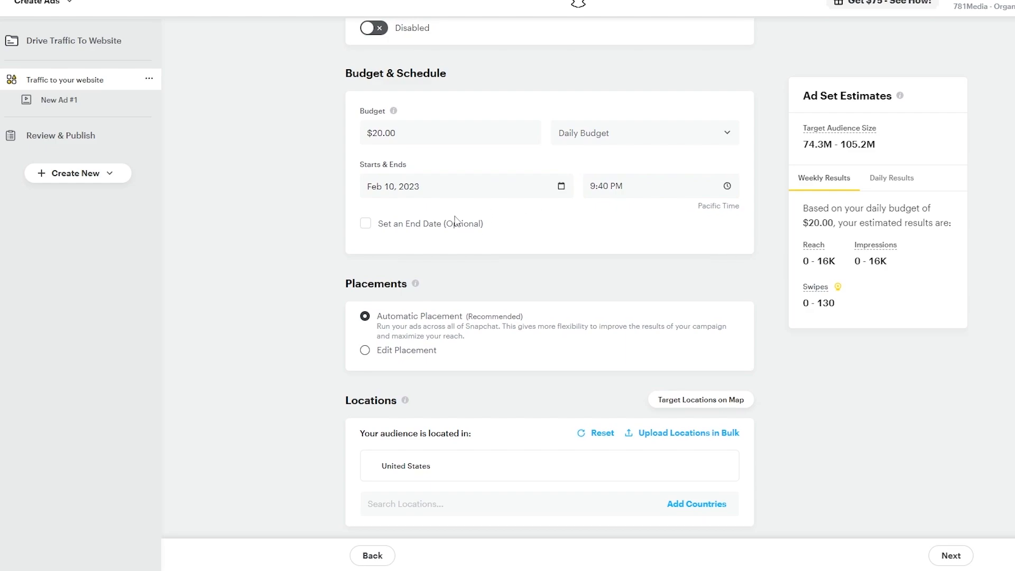
scroll(446, 230, down, 1)
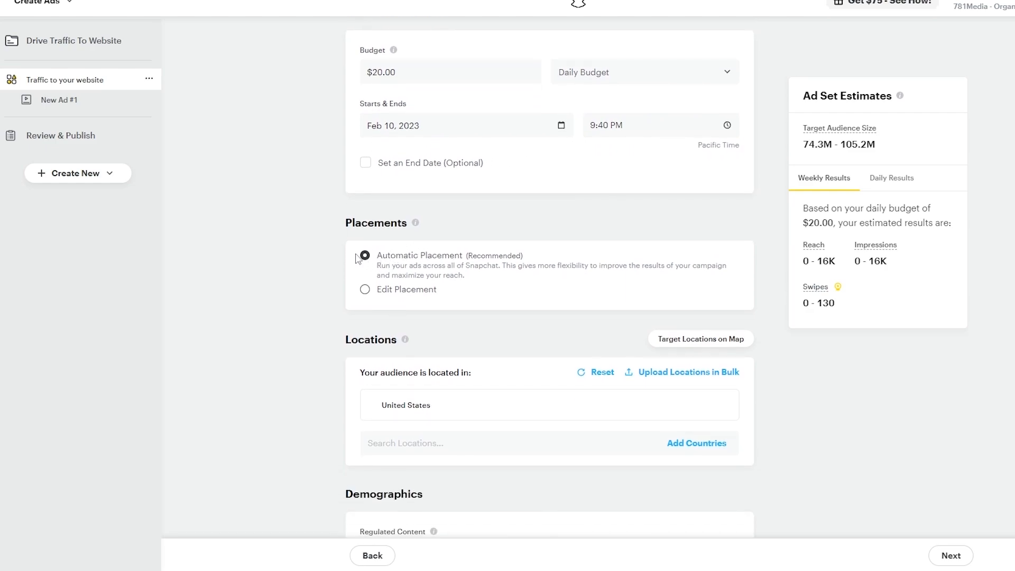
click(394, 291)
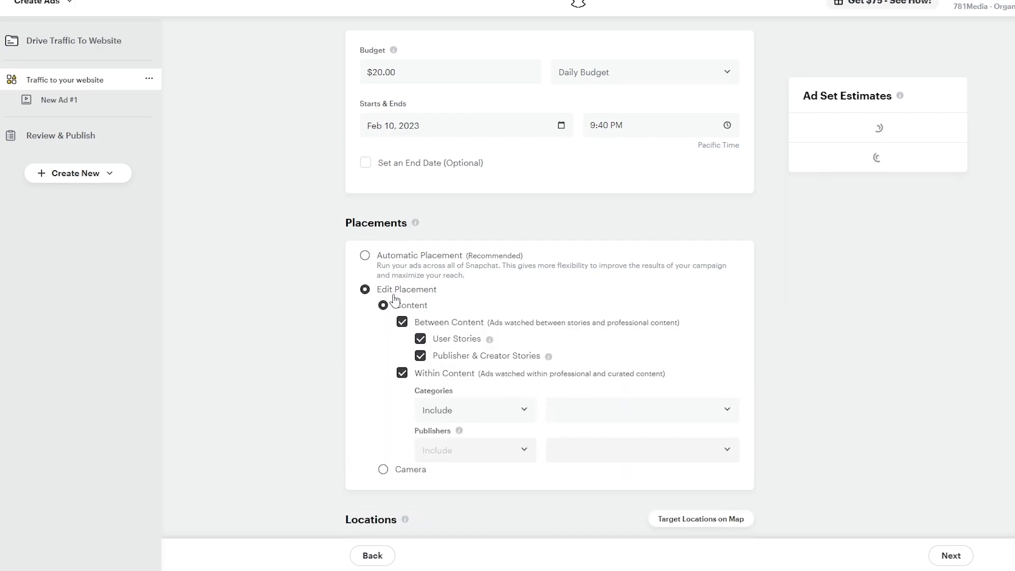
scroll(391, 293, down, 1)
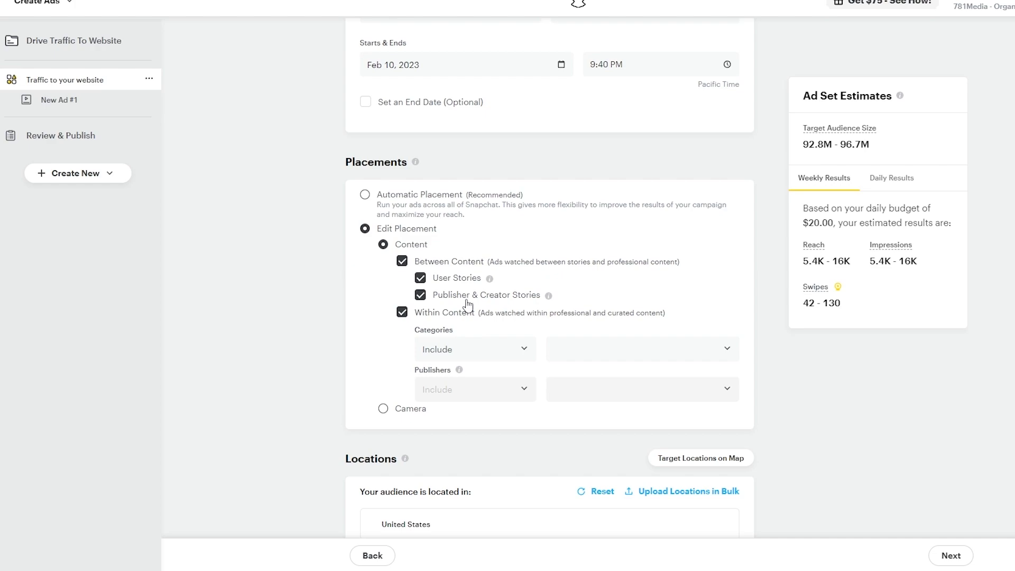
scroll(468, 306, down, 1)
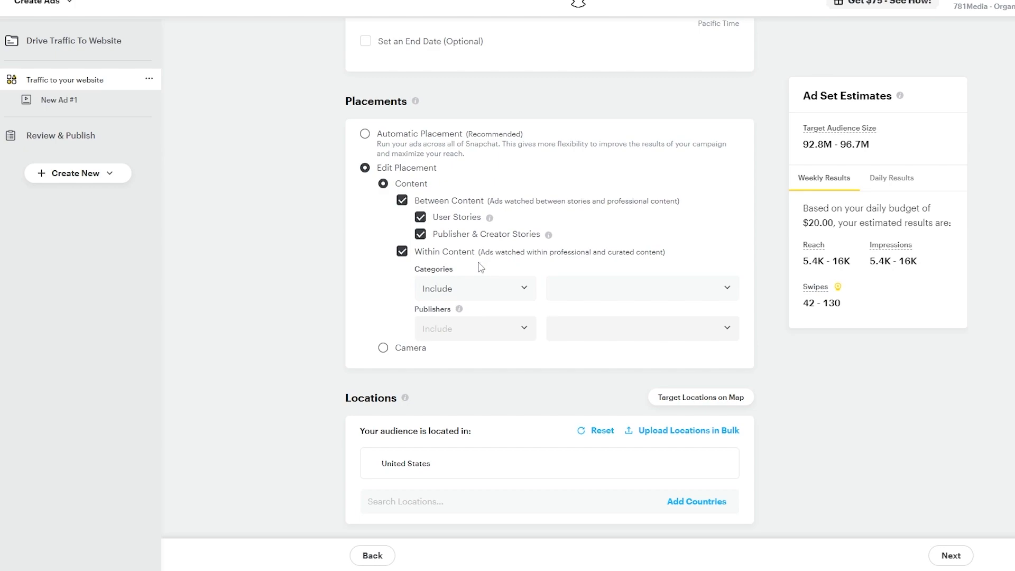
Step: Include the Science & Technology, Entertainment and Men's Lifestyle categories in the Within Content placement
click(520, 291)
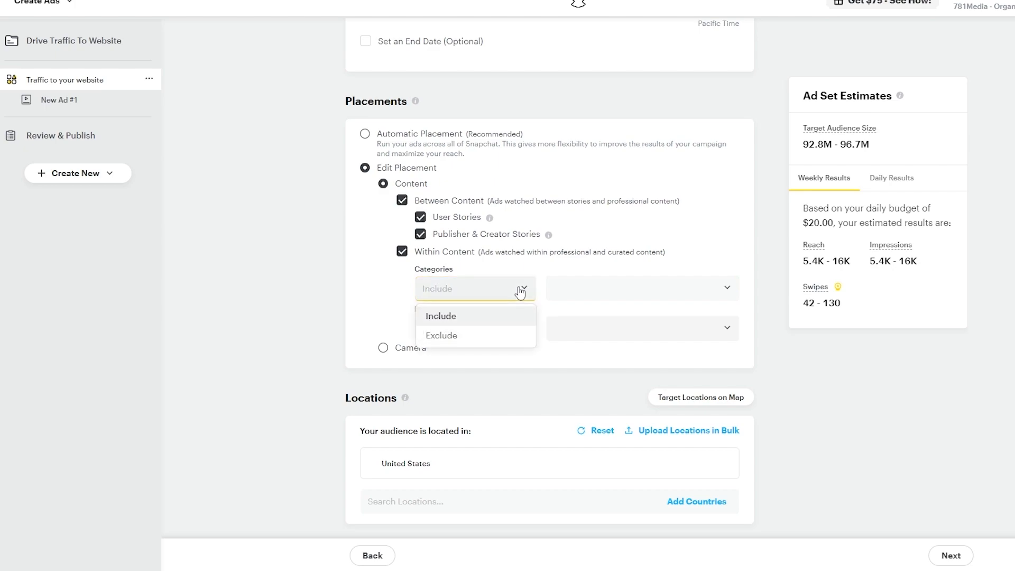
click(521, 291)
click(636, 281)
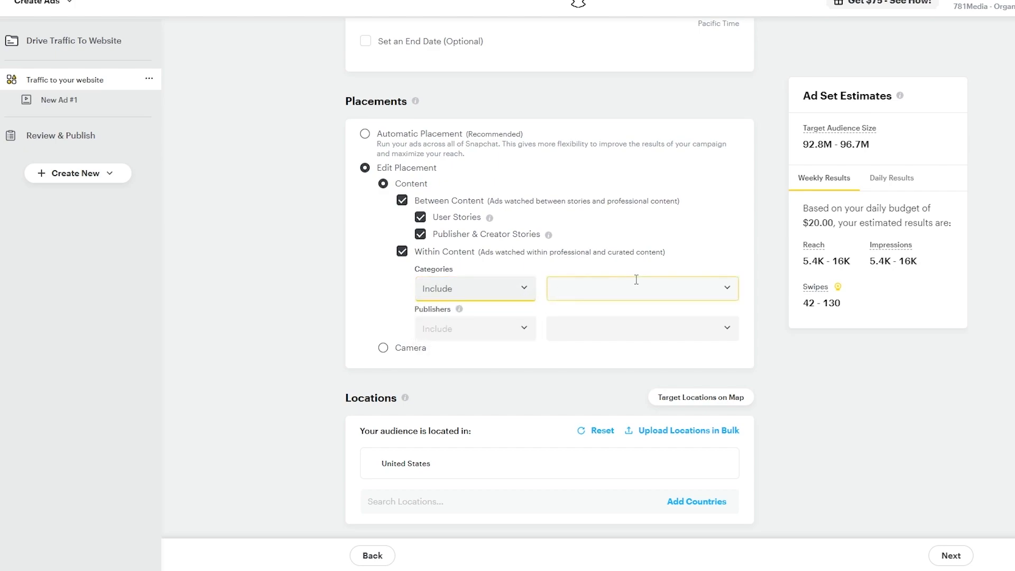
scroll(622, 390, down, 2)
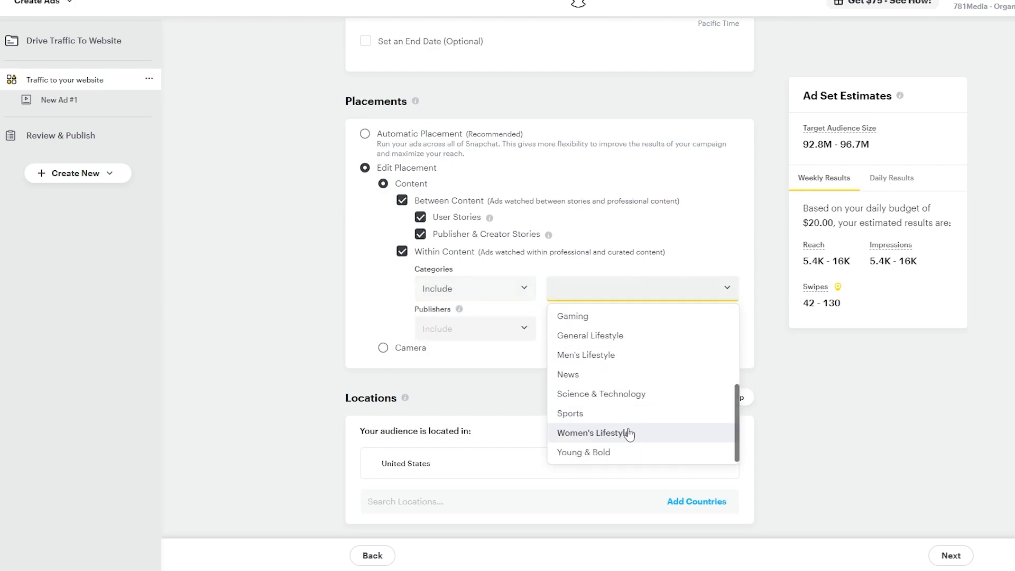
scroll(634, 444, up, 2)
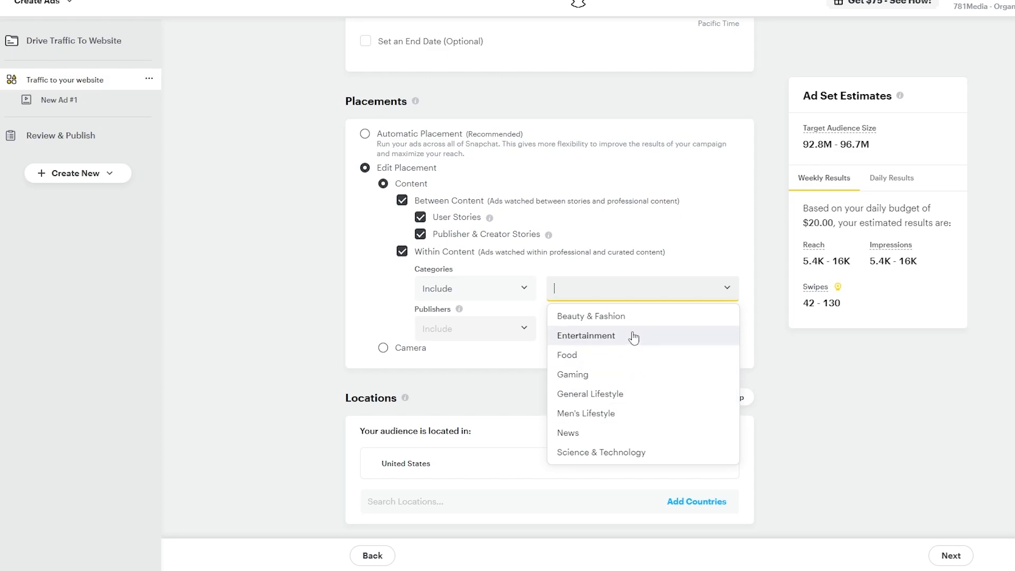
scroll(624, 370, down, 2)
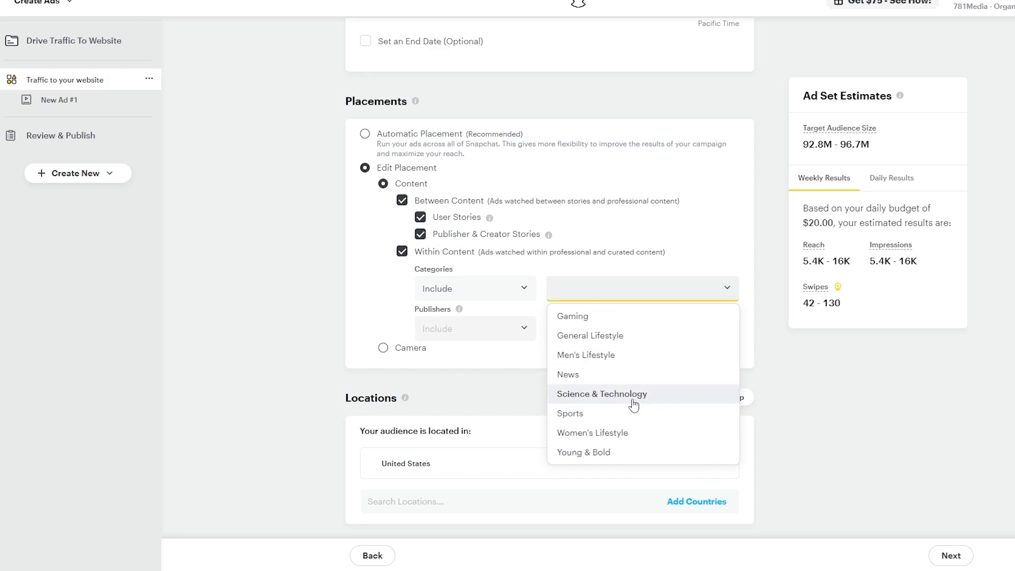
click(629, 396)
click(605, 291)
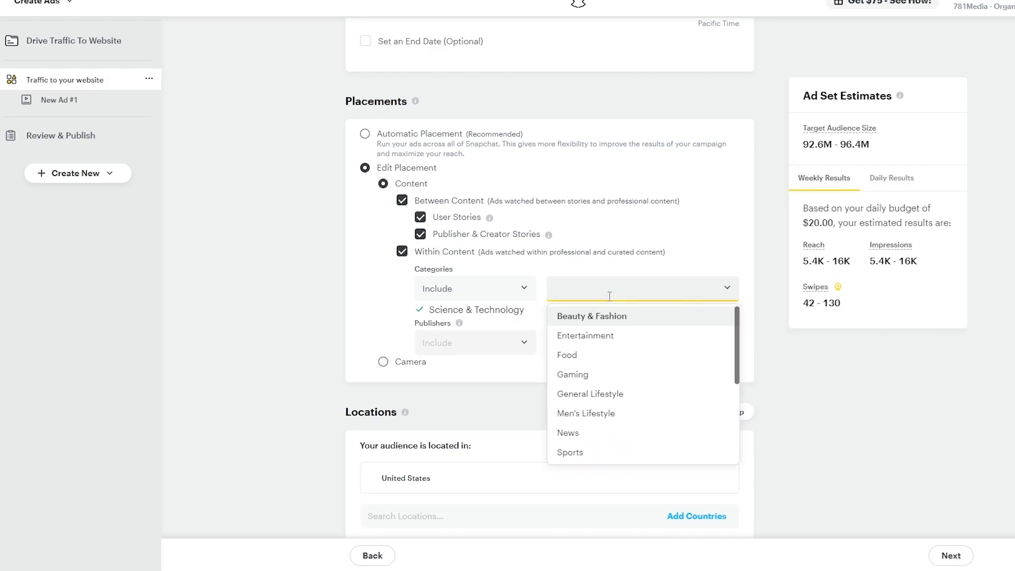
click(635, 340)
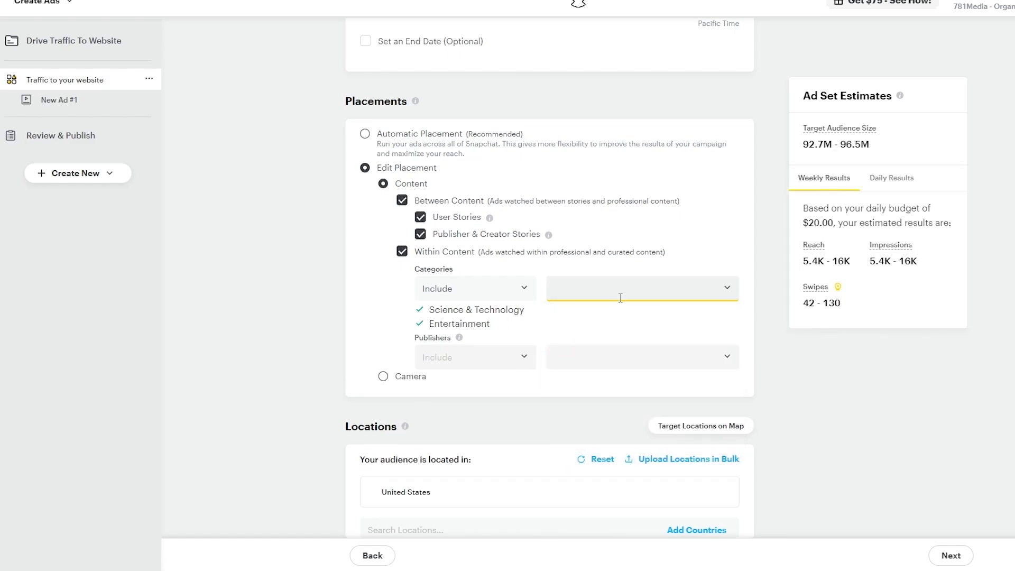
click(627, 297)
click(635, 395)
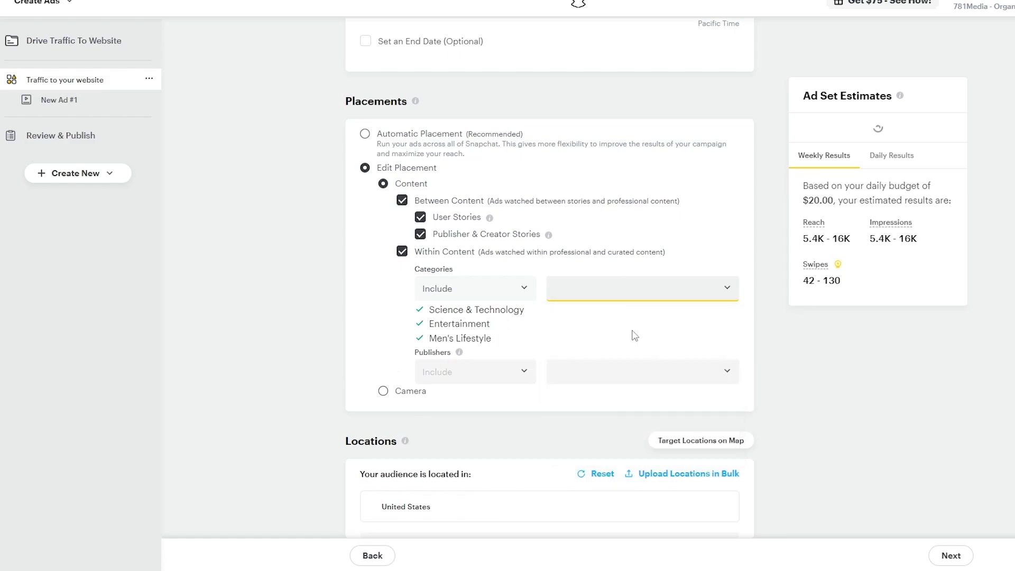
Step: Switch the placement to Camera and back to Content
click(383, 392)
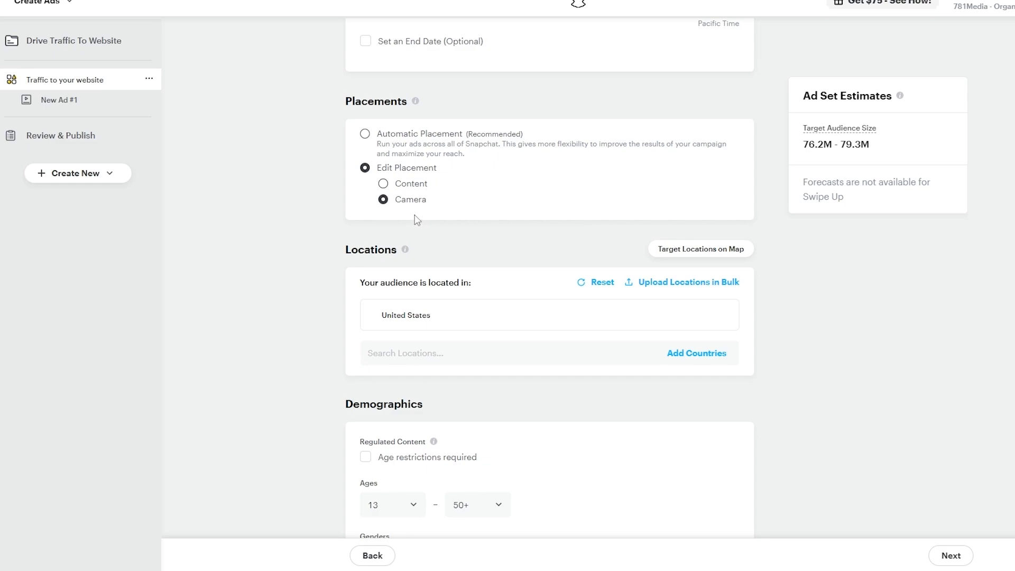
click(408, 186)
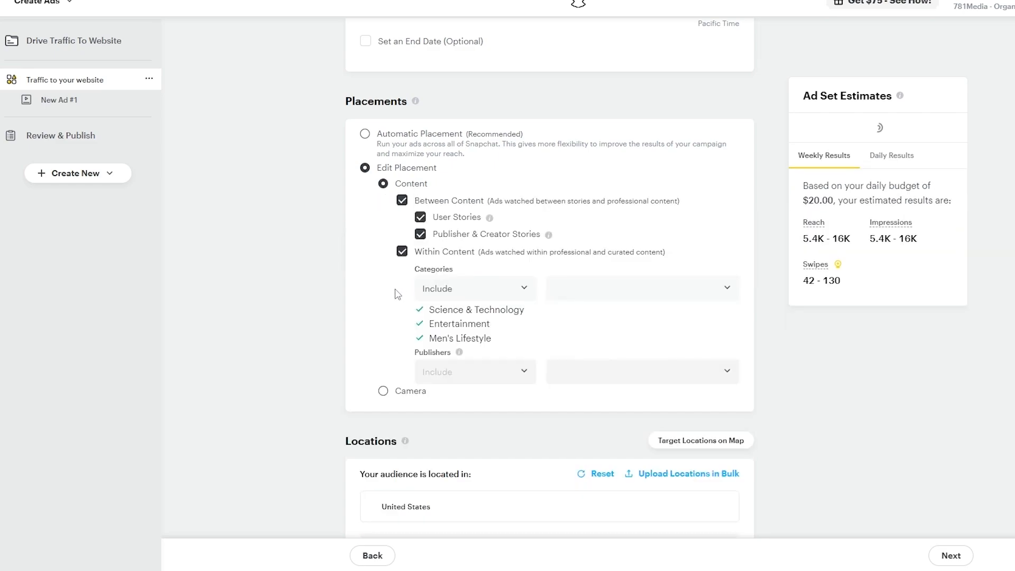
Step: Narrow the audience location within the United States to New York
scroll(398, 293, down, 1)
scroll(370, 238, down, 3)
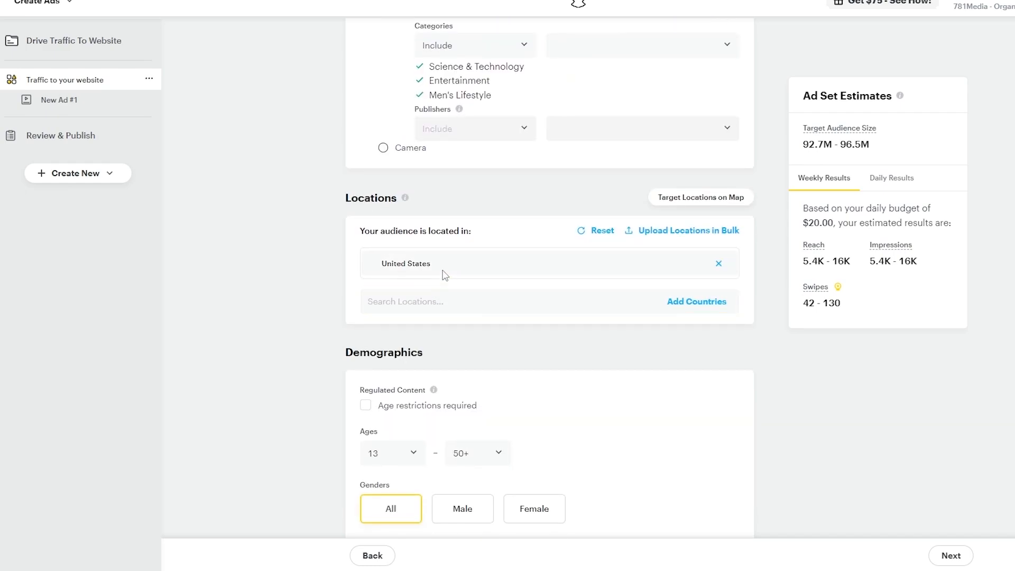
click(463, 306)
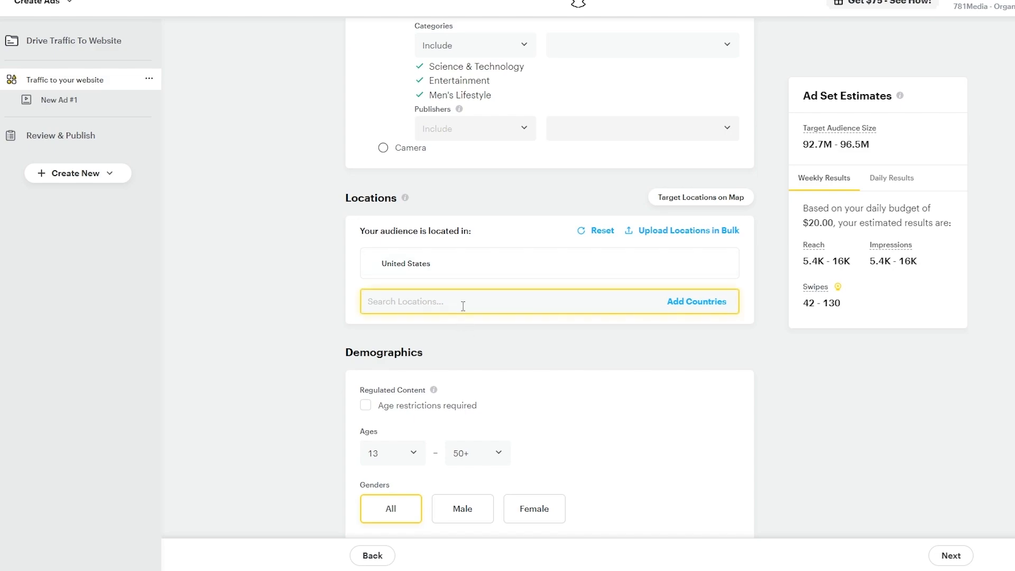
click(613, 287)
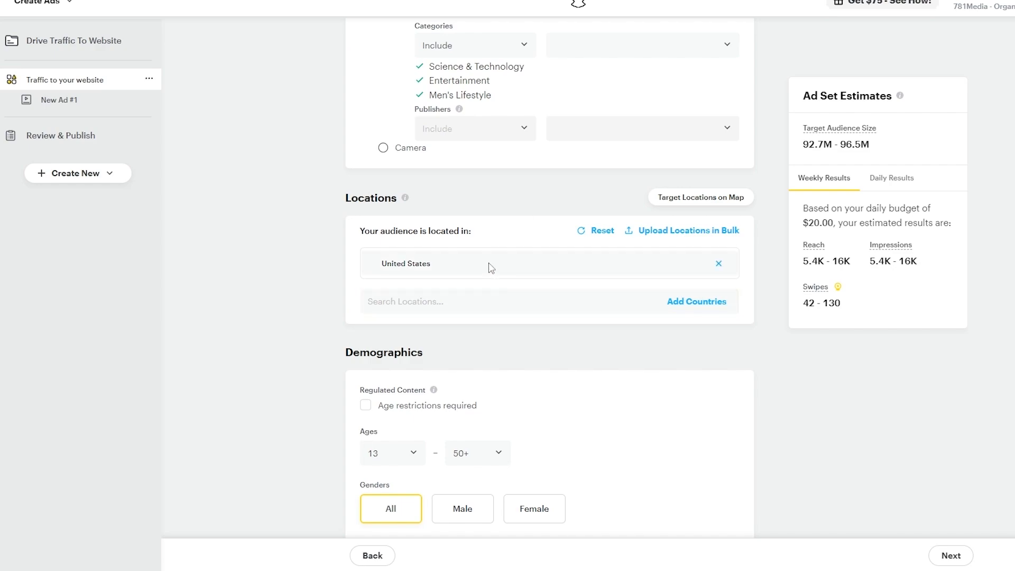
click(568, 307)
text(new)
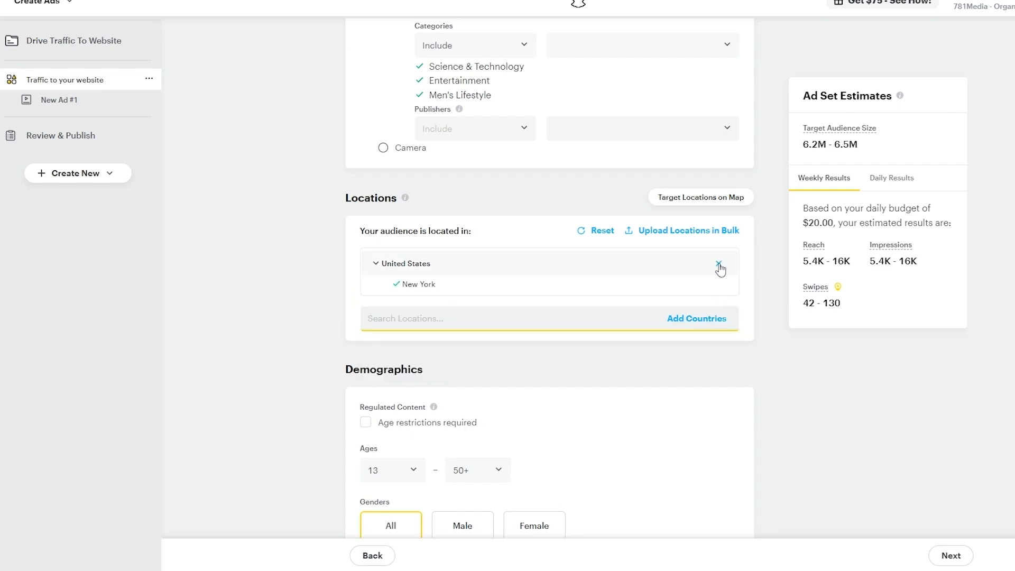
click(719, 264)
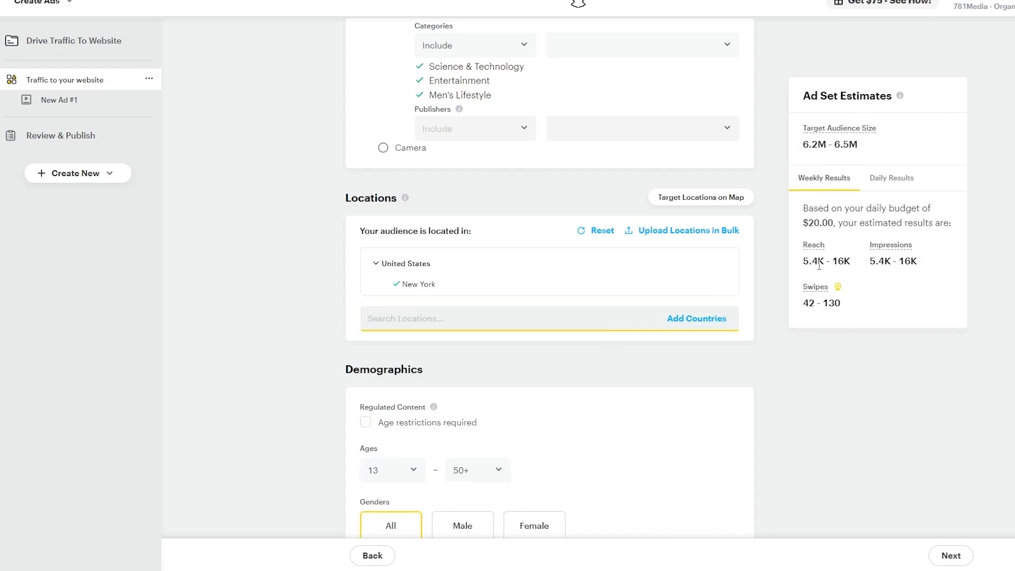
Step: Examine the ad set's estimated reach, impressions and swipes in the weekly results, and display the daily results
mouse_move(820, 255)
drag(804, 263, 849, 264)
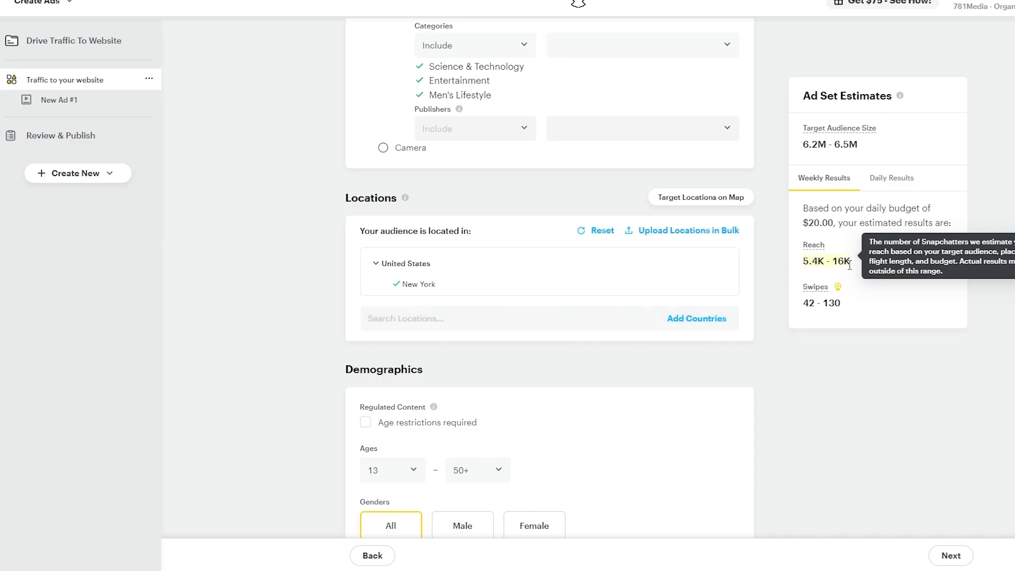
click(863, 302)
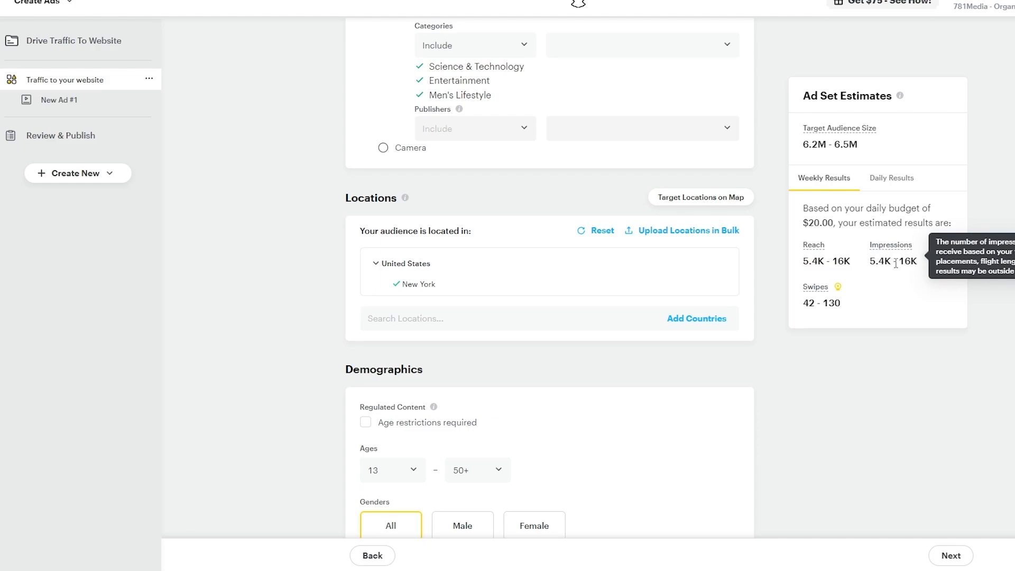
mouse_move(826, 305)
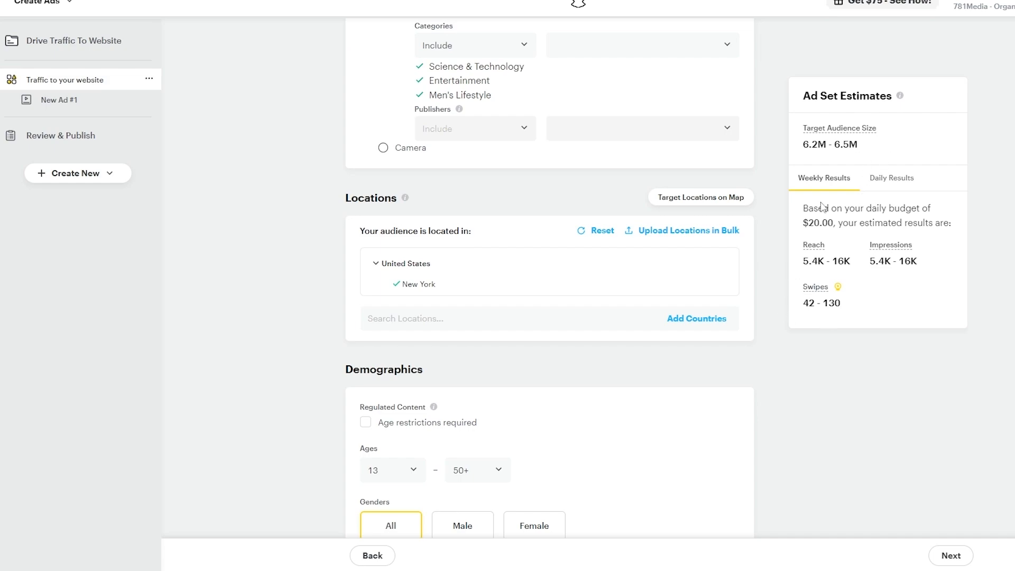
click(898, 189)
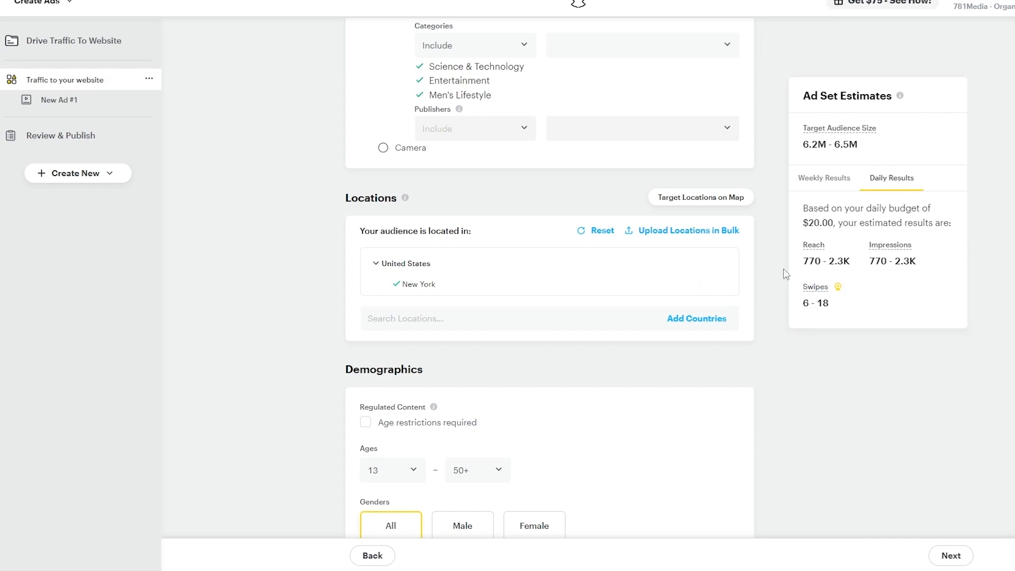
Step: Set the audience's age range to 18 to 40 in the demographics
scroll(336, 294, down, 3)
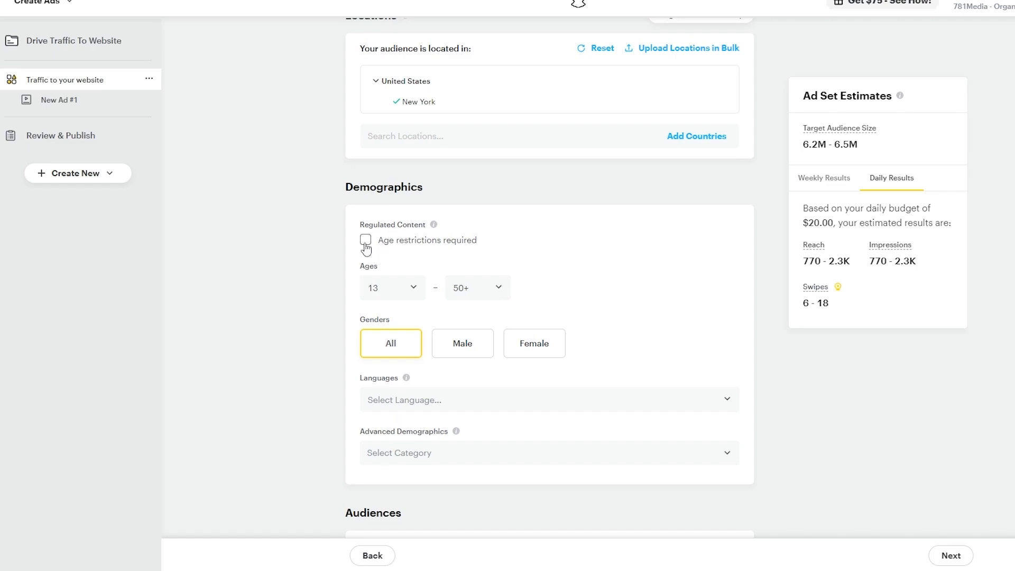
click(407, 290)
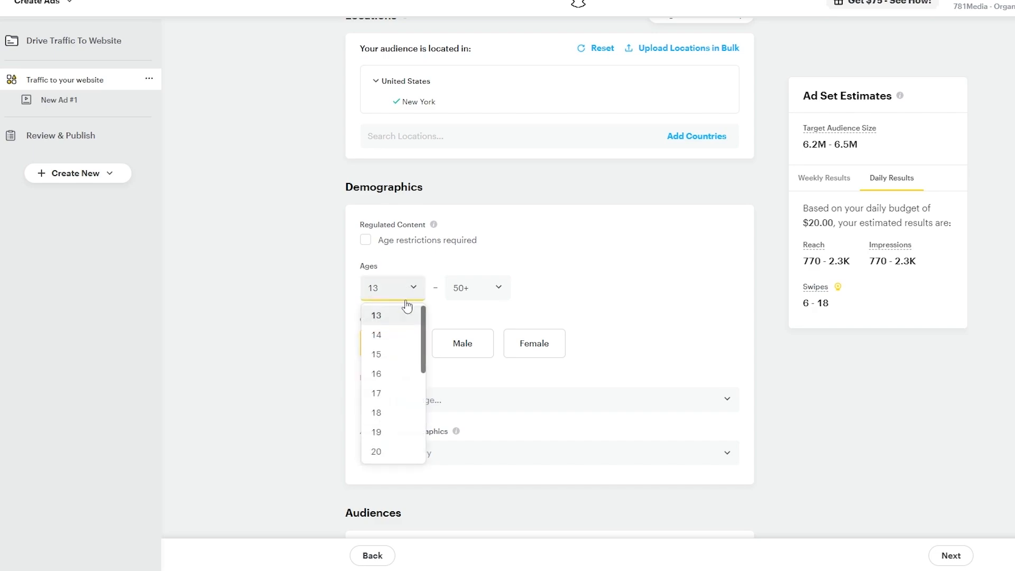
click(397, 415)
click(494, 299)
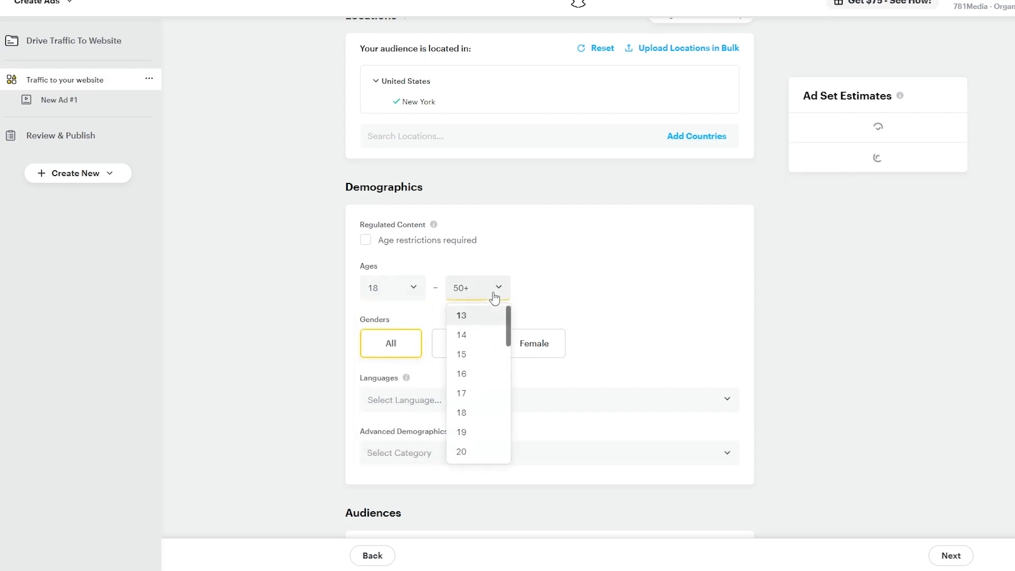
scroll(483, 433, down, 10)
scroll(484, 423, up, 2)
click(480, 378)
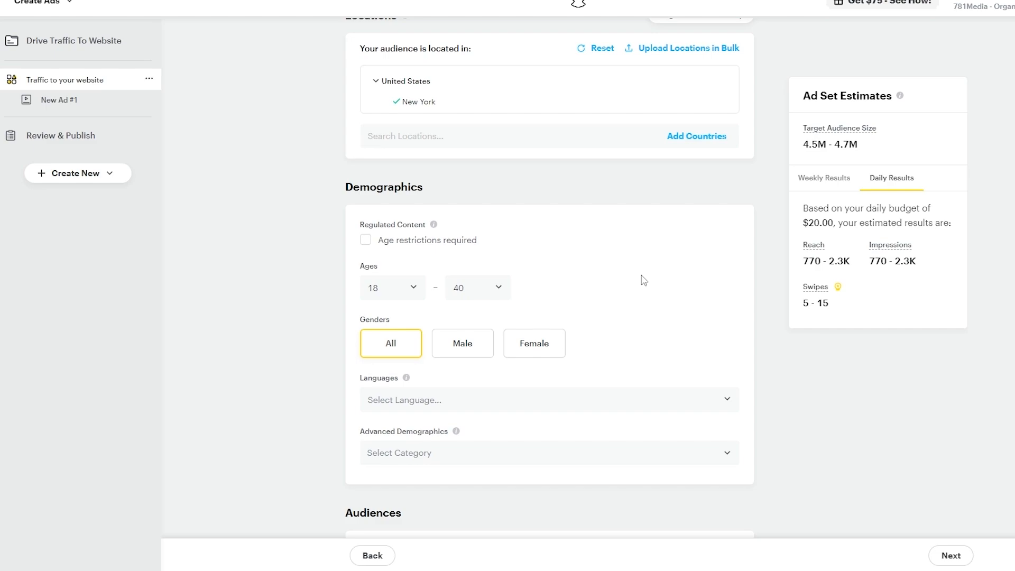
Step: Try the different gender options for the audience and set the gender to Male
click(443, 356)
click(524, 355)
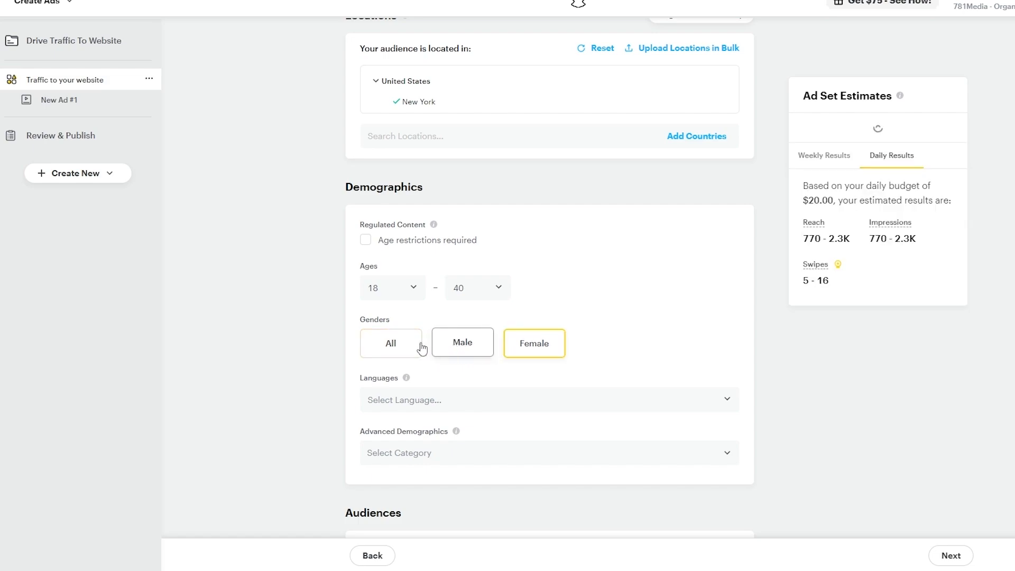
click(415, 349)
click(474, 352)
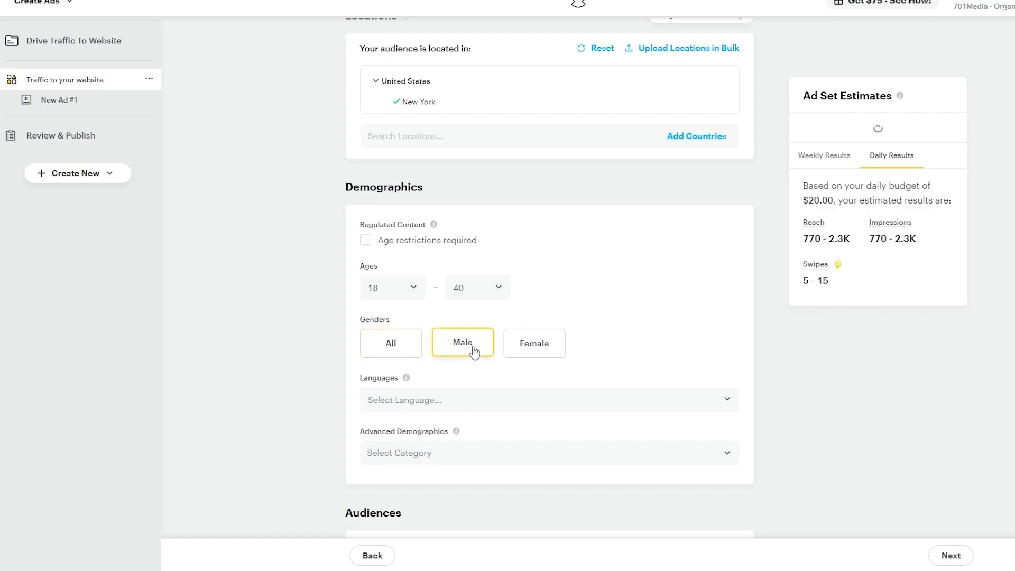
Step: Add English as the audience's language in the demographics
scroll(465, 357, down, 1)
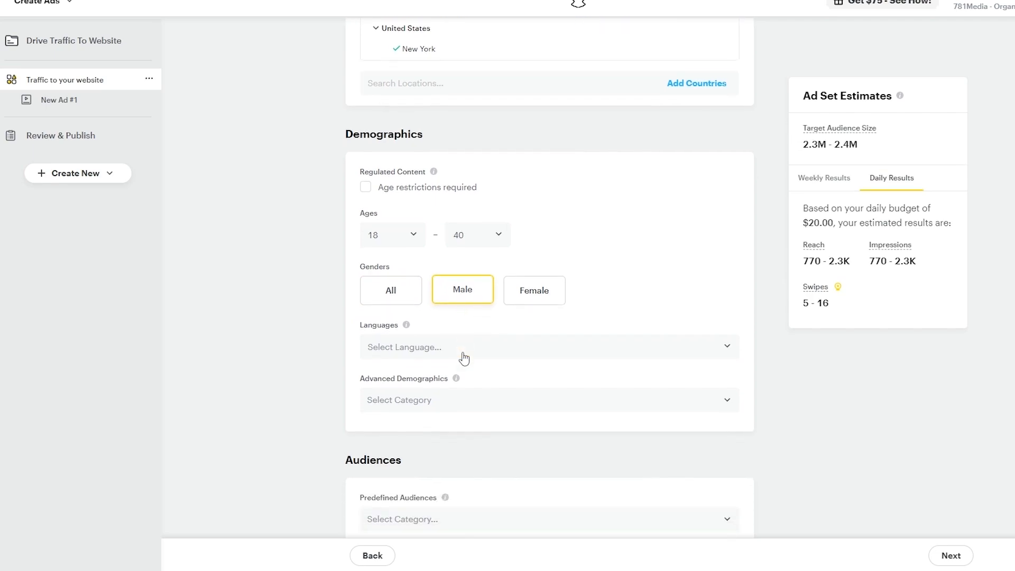
click(465, 337)
text(en)
click(460, 368)
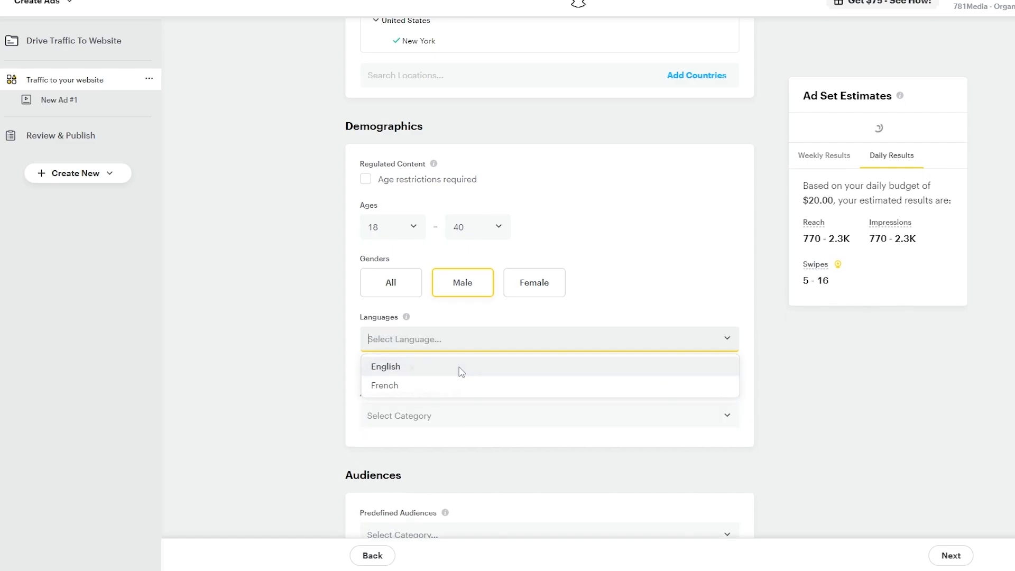
Step: Review the household income options in Advanced Demographics and the audience settings without selecting any
scroll(655, 315, down, 1)
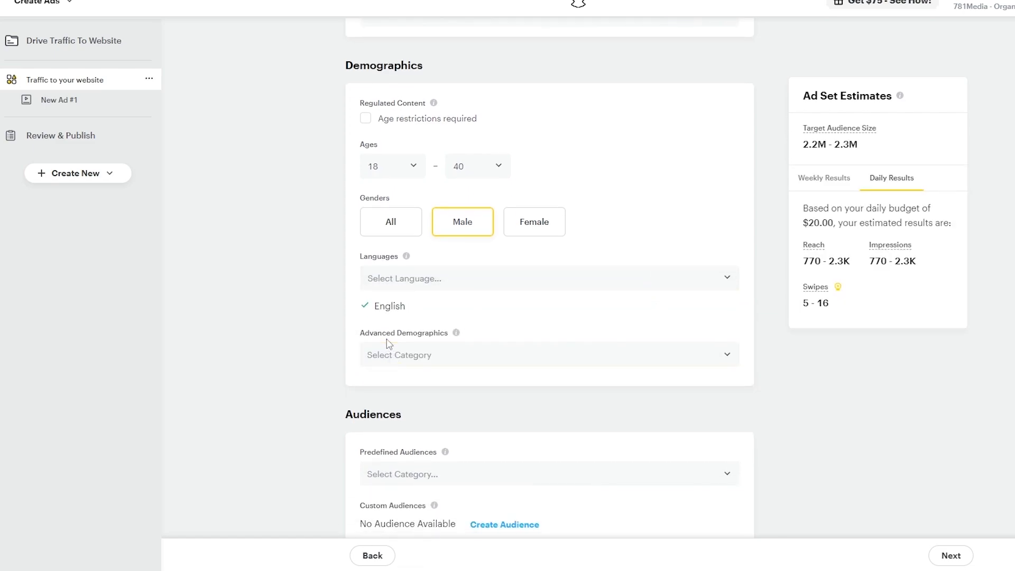
click(452, 354)
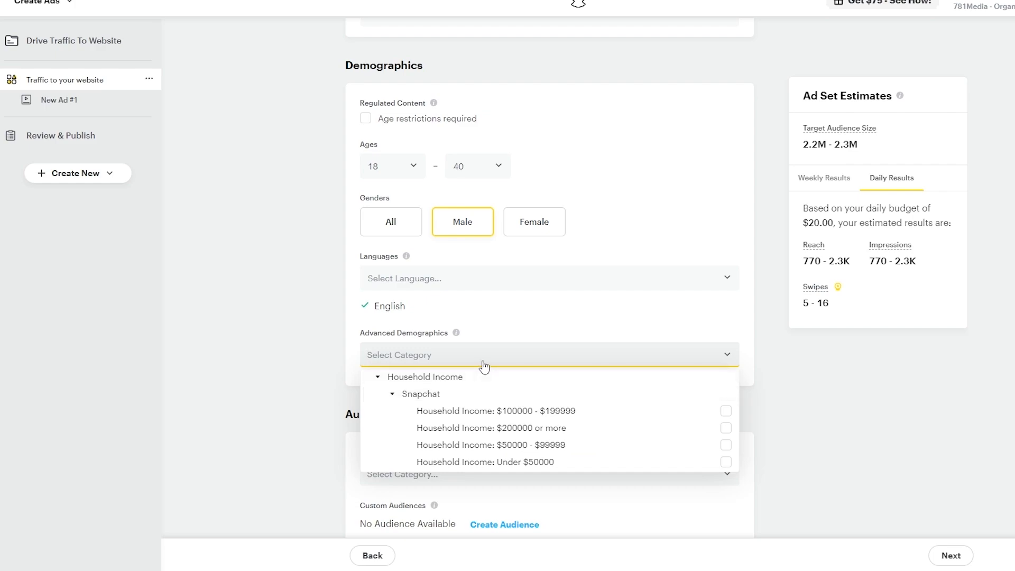
click(520, 330)
scroll(504, 400, down, 3)
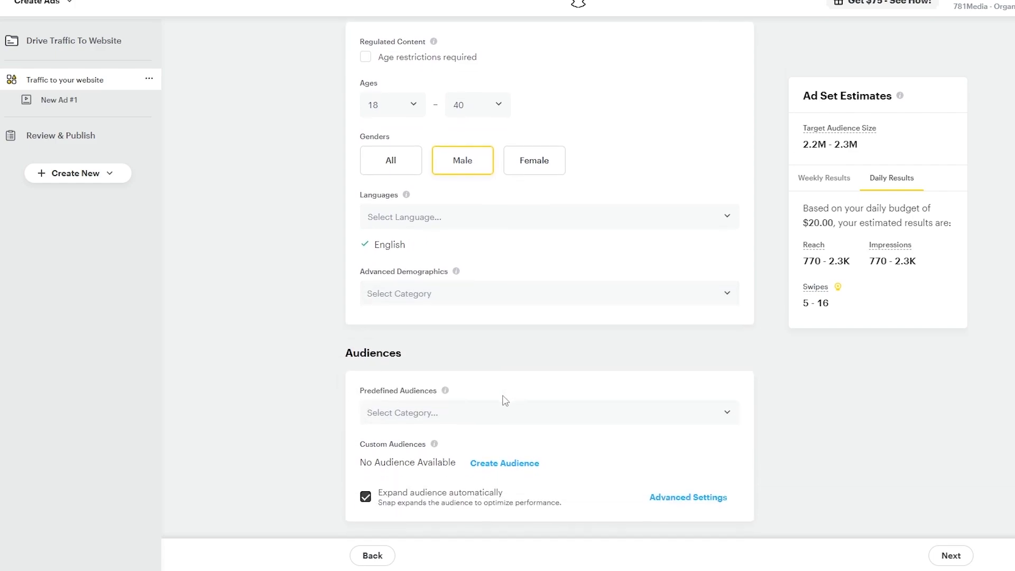
Step: Add the Snapchat Apparel Store Shoppers category from Shoppers to the ad set's predefined audiences
click(446, 300)
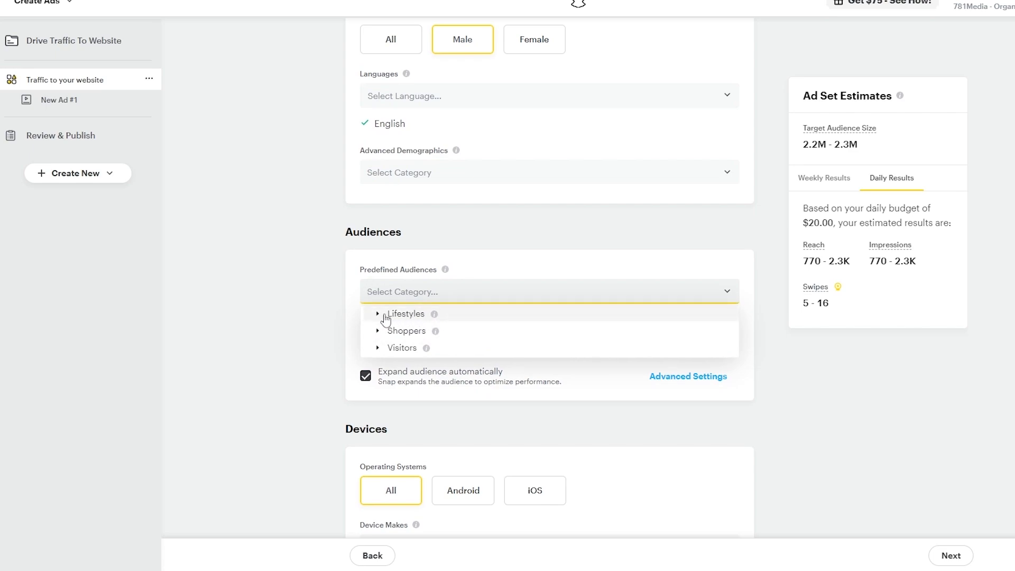
click(378, 348)
click(377, 348)
click(378, 331)
click(392, 347)
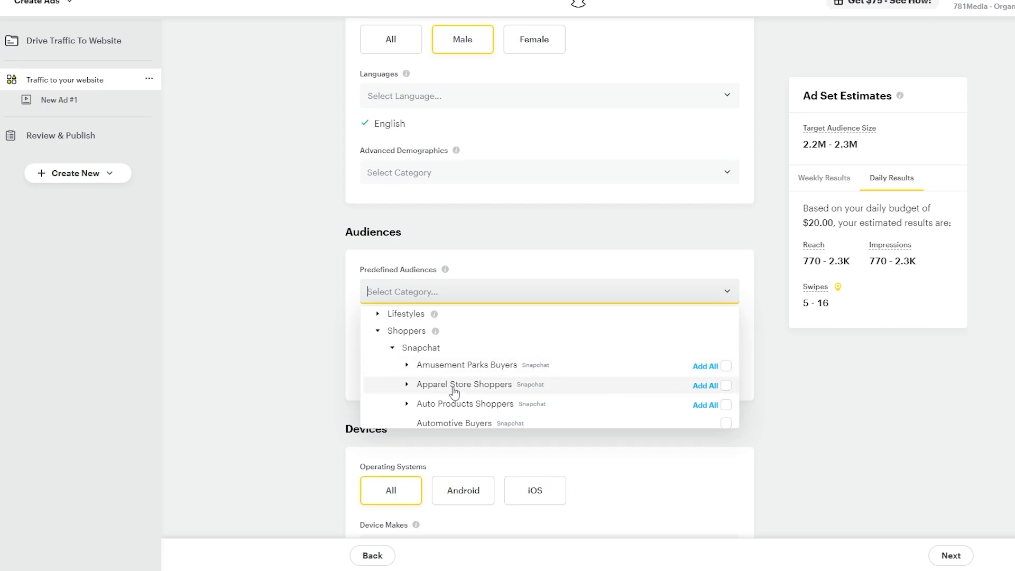
scroll(469, 405, down, 1)
scroll(469, 404, up, 1)
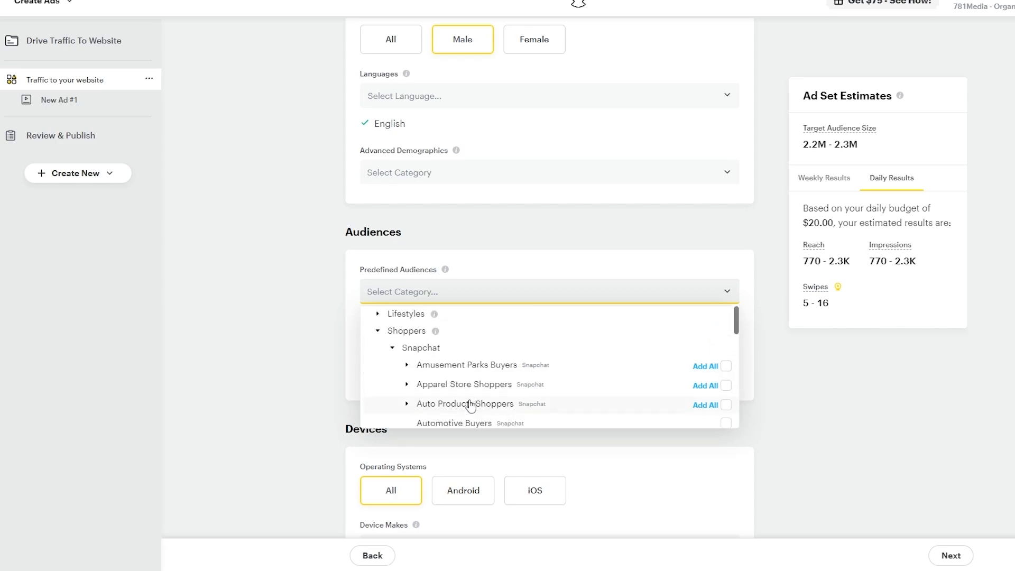
click(725, 386)
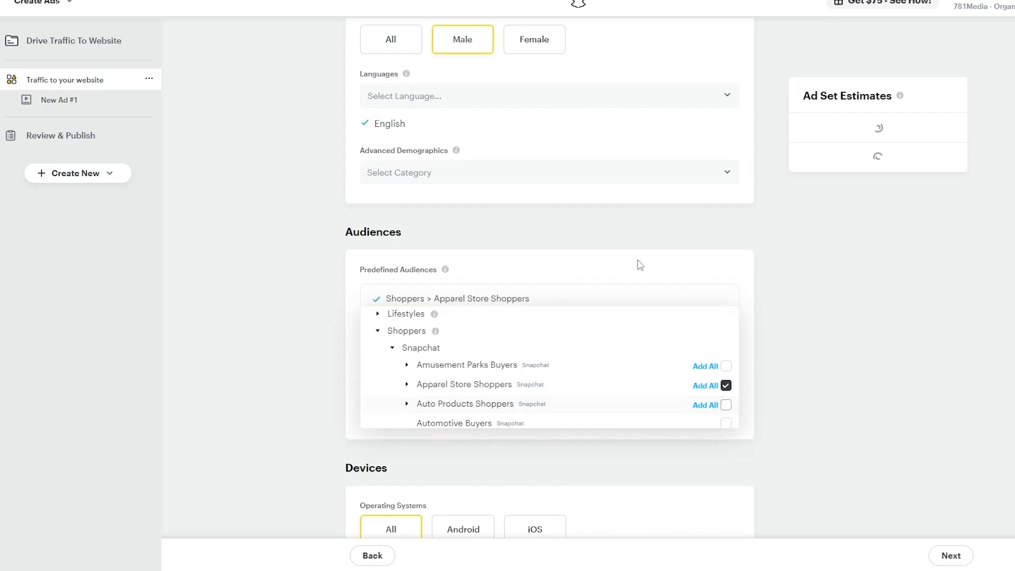
click(594, 247)
Step: Review the ad set's device and delivery settings without changing them and continue to the ad details
scroll(594, 247, down, 5)
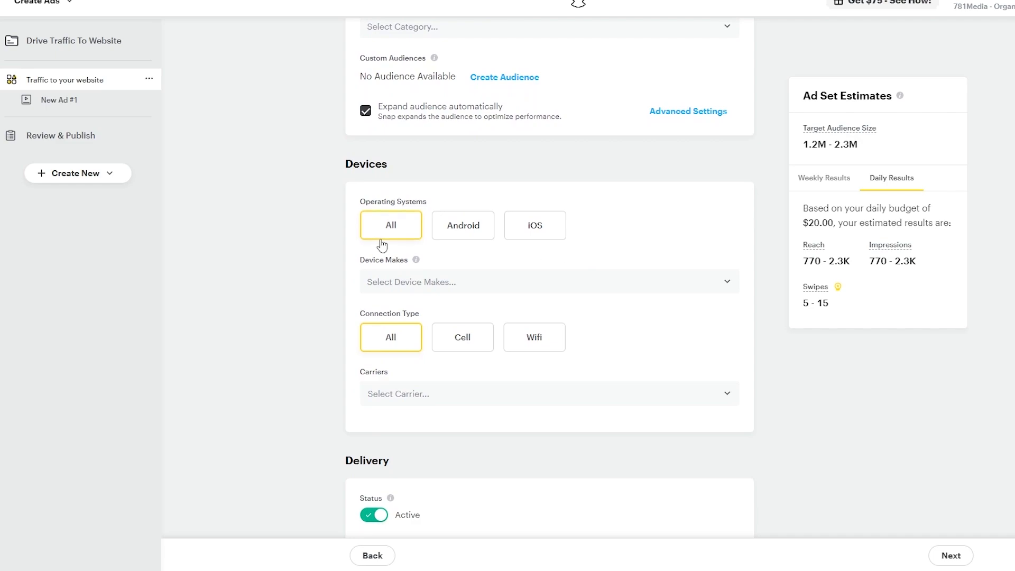
scroll(379, 242, down, 2)
scroll(380, 244, up, 1)
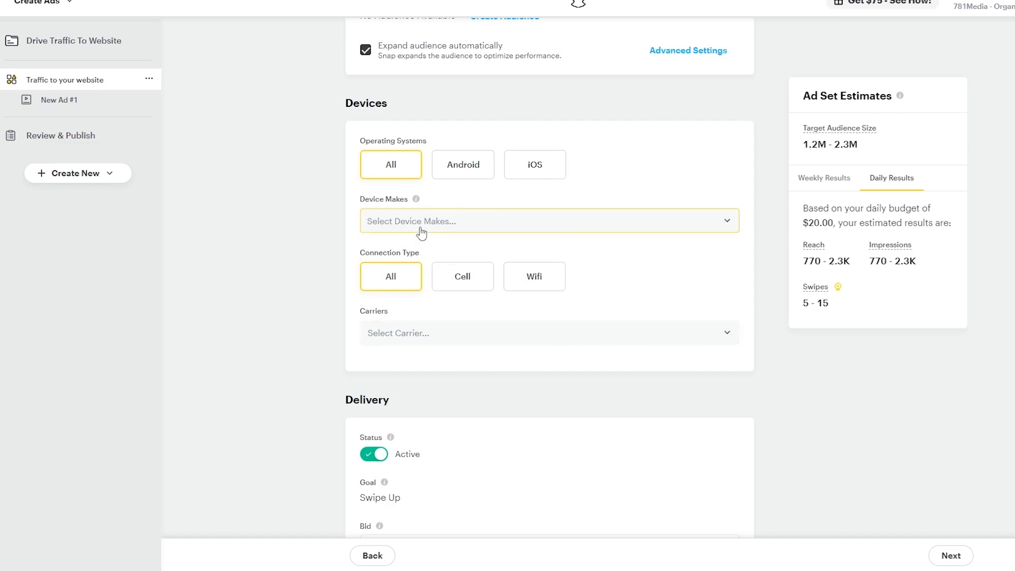
scroll(475, 296, down, 5)
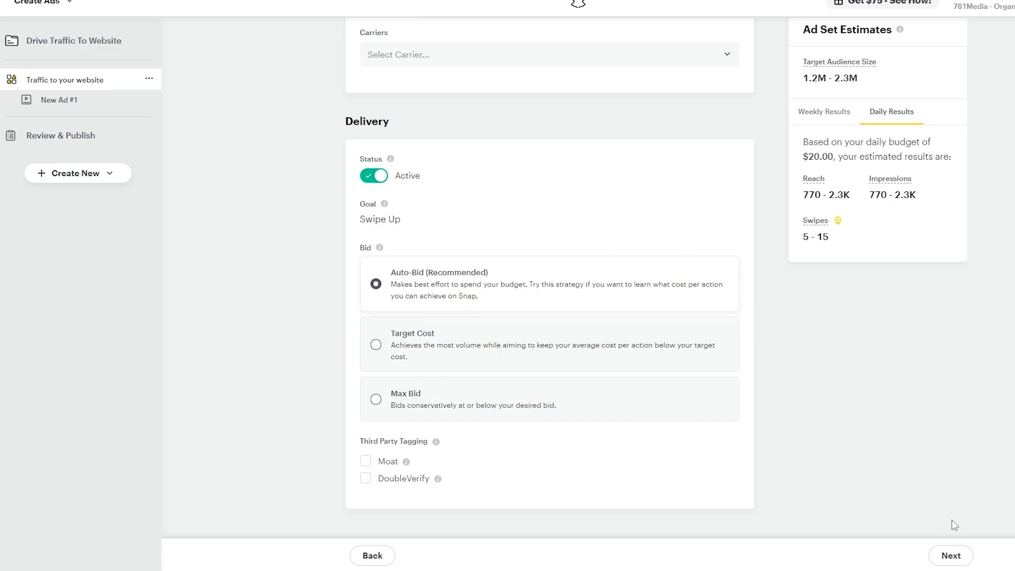
click(959, 563)
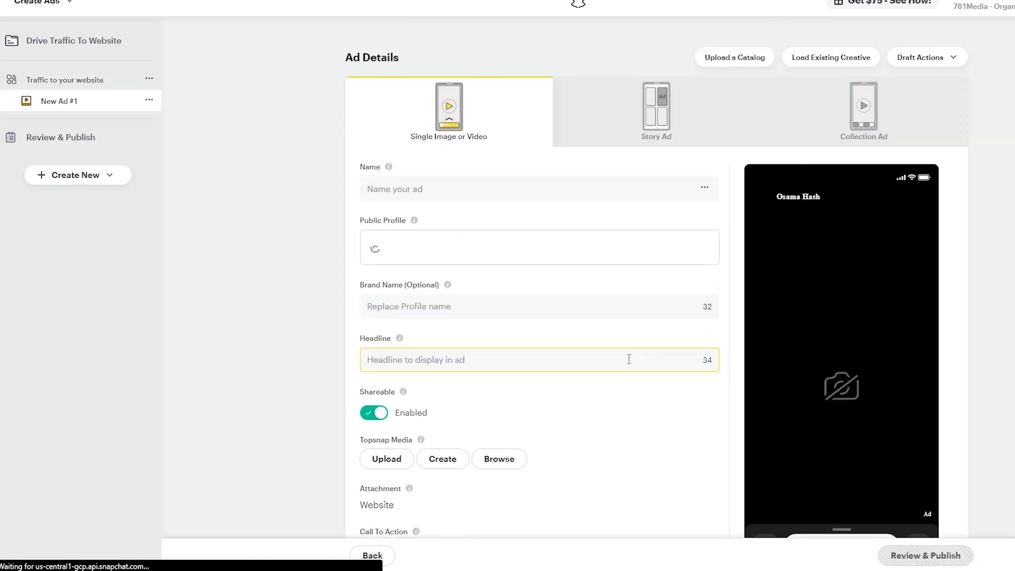
Step: Set the new single image or video ad's call to action to Get Now
scroll(692, 341, down, 1)
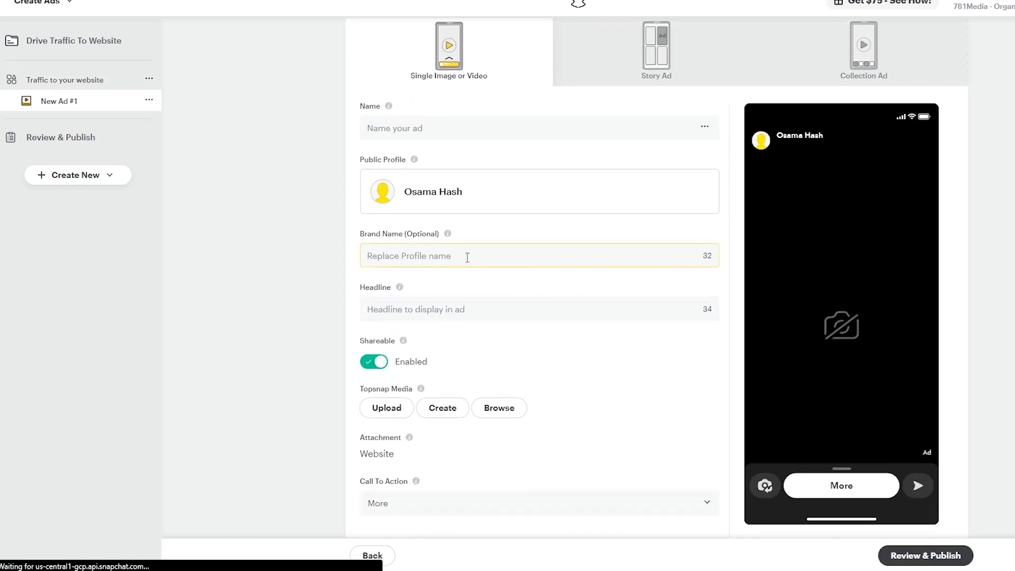
scroll(454, 204, down, 1)
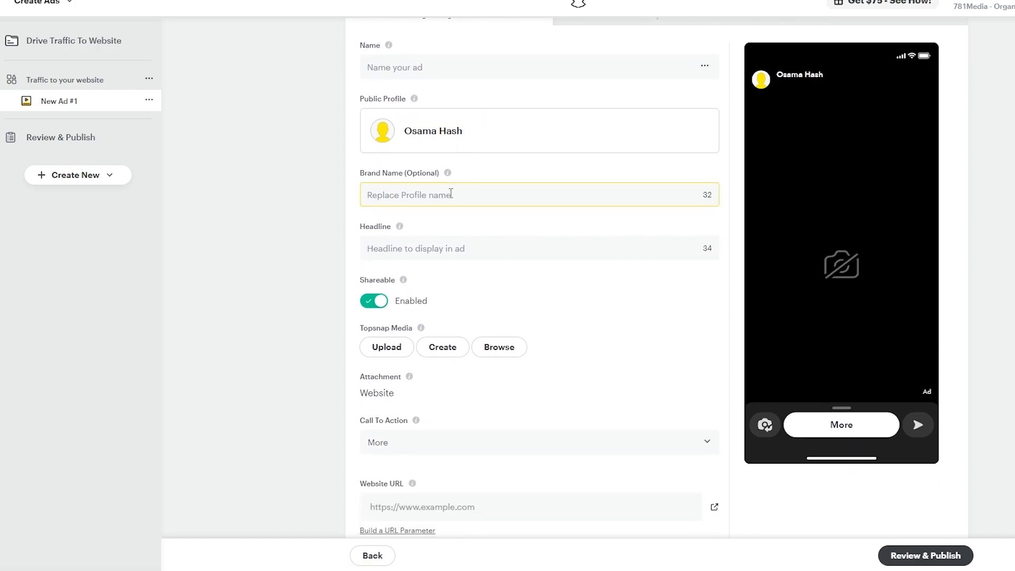
scroll(435, 251, down, 1)
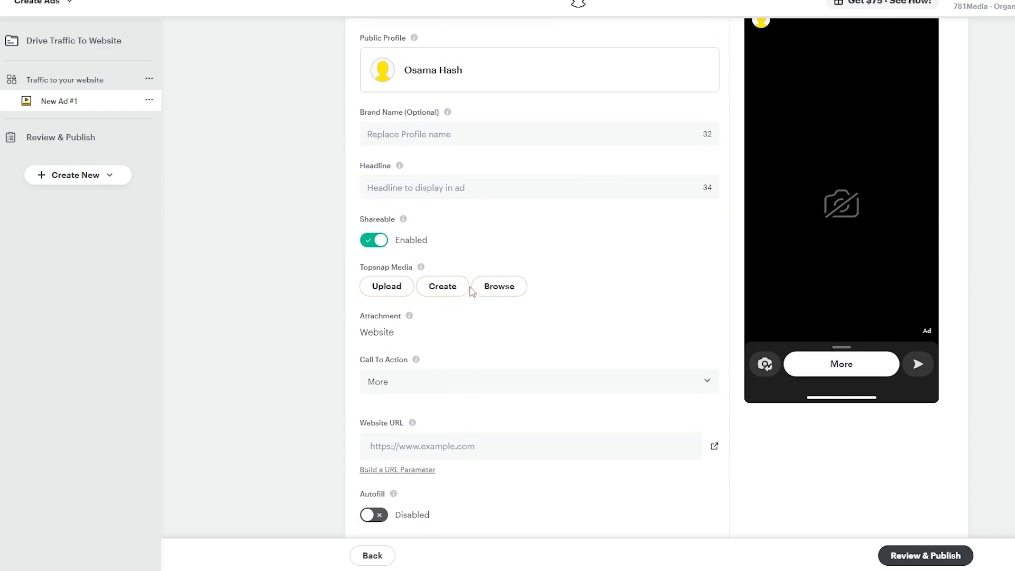
scroll(475, 304, down, 1)
scroll(444, 312, down, 1)
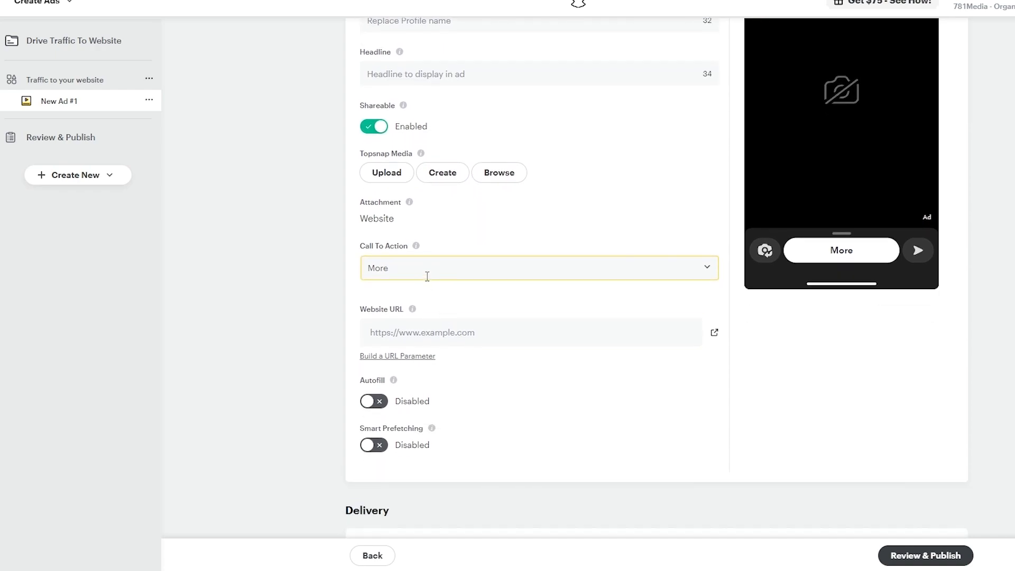
click(429, 270)
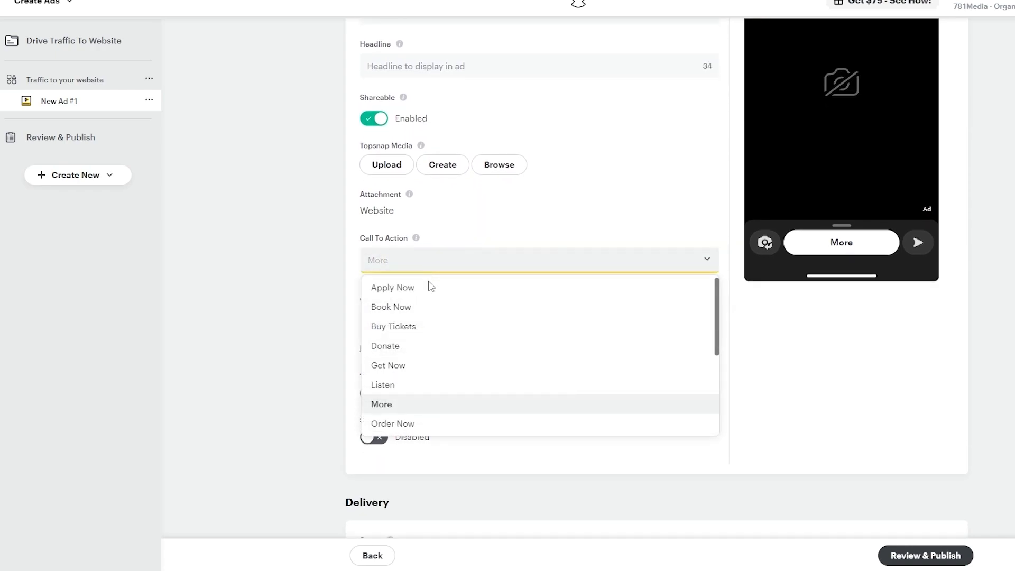
click(411, 369)
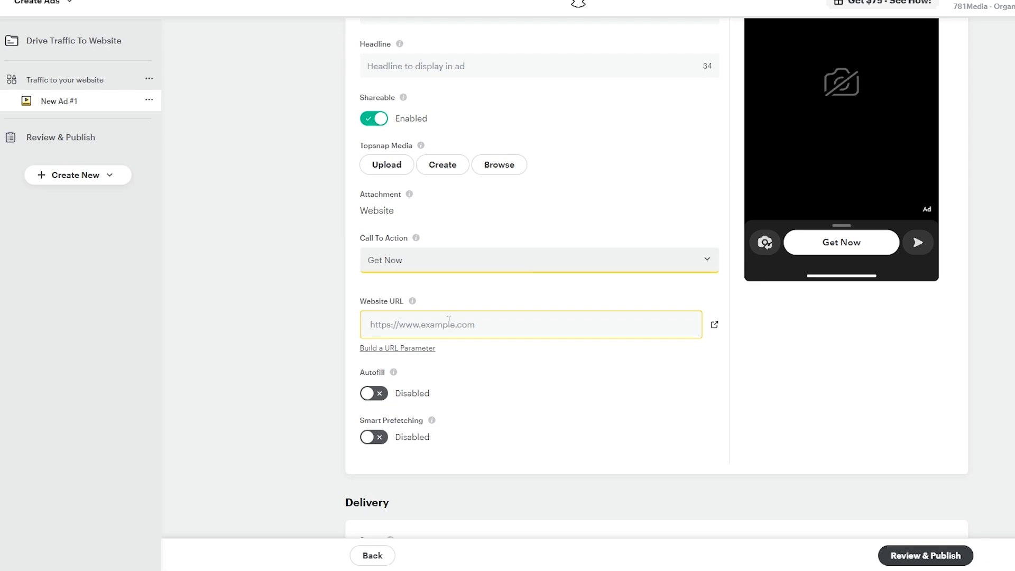
Step: Look over the ad's website and delivery tag fields, leaving them empty, and proceed to the campaign's review and publish stage
scroll(449, 320, down, 5)
scroll(449, 321, up, 2)
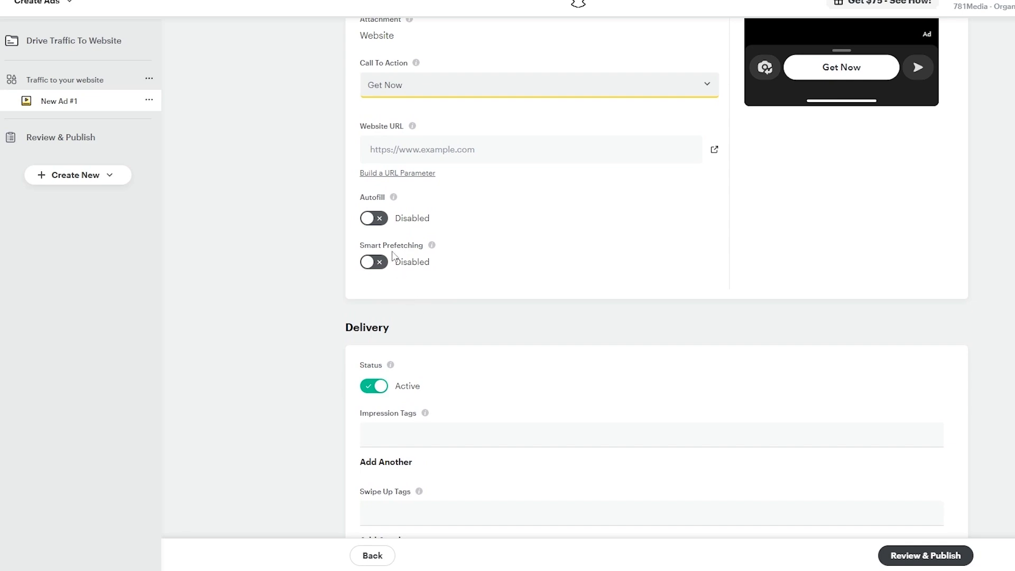
scroll(411, 316, down, 1)
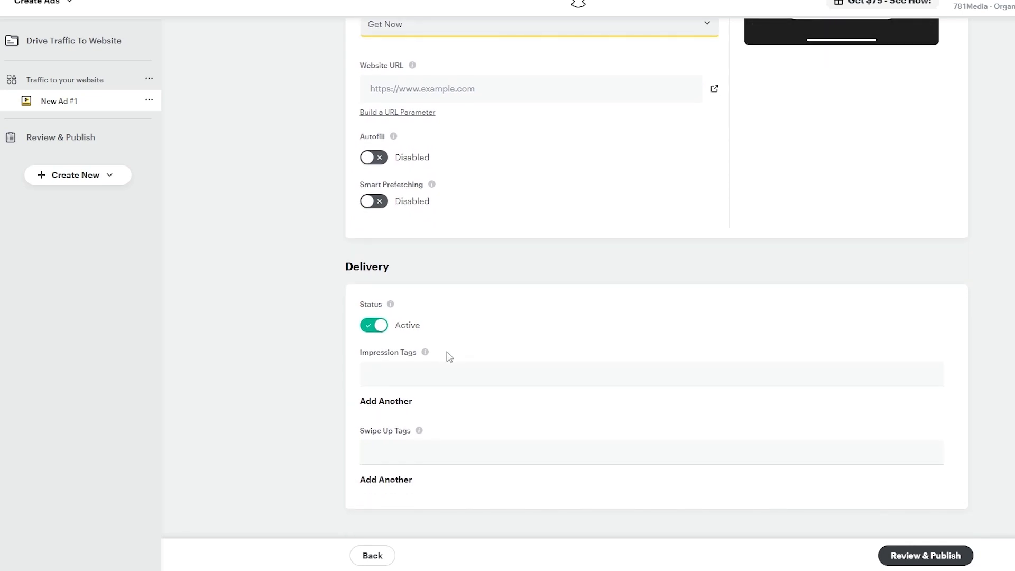
click(402, 379)
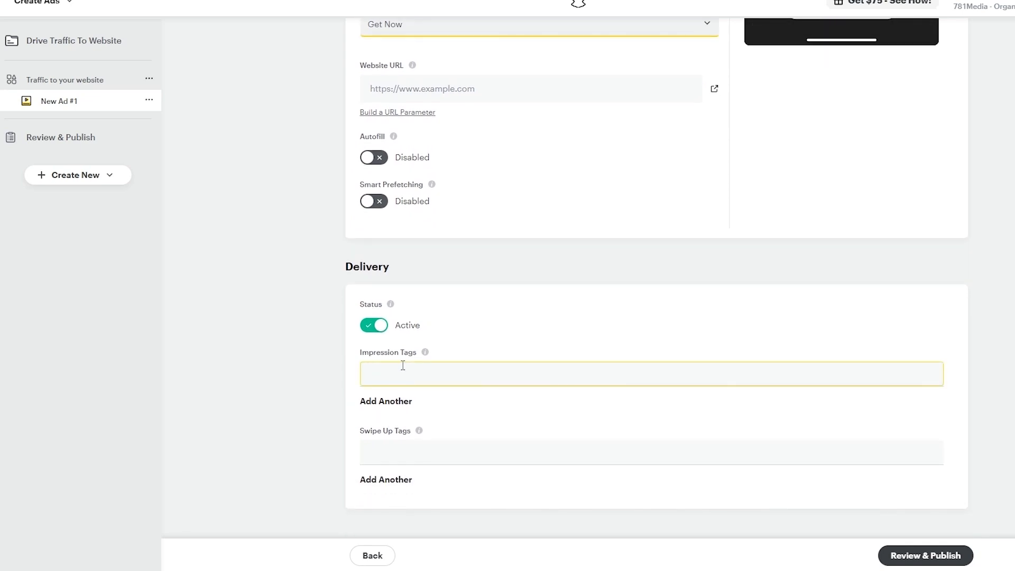
click(428, 456)
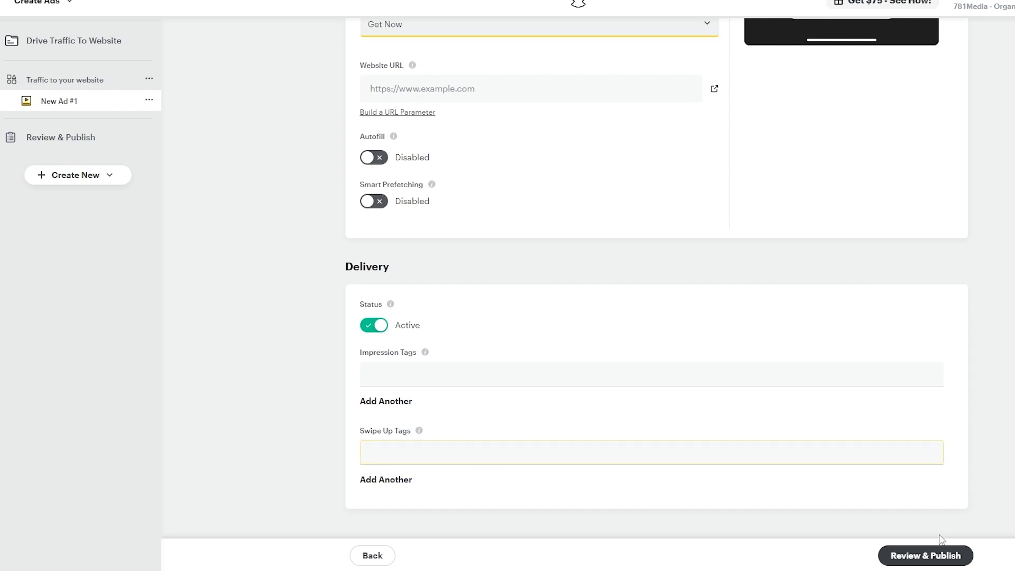
click(941, 560)
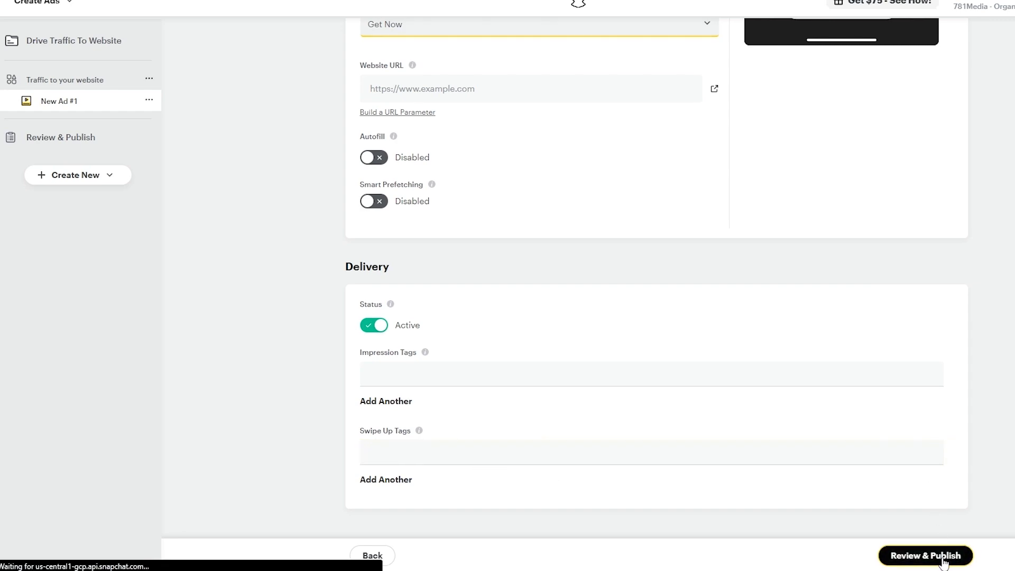
Step: Examine the campaign and ad set summary, the business address and payment details, and the list of items excluded from publishing
scroll(527, 301, down, 8)
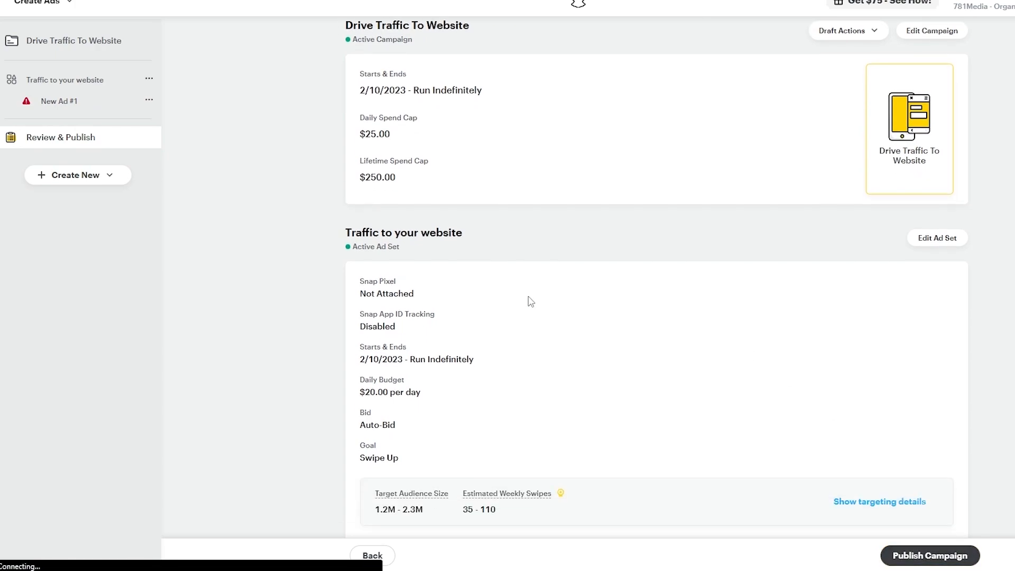
scroll(539, 316, down, 3)
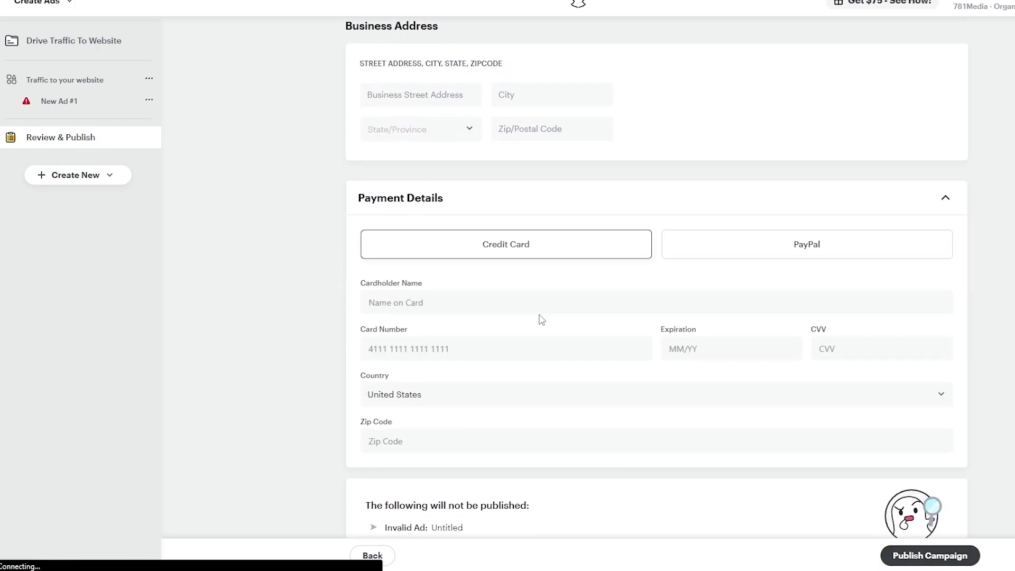
click(773, 311)
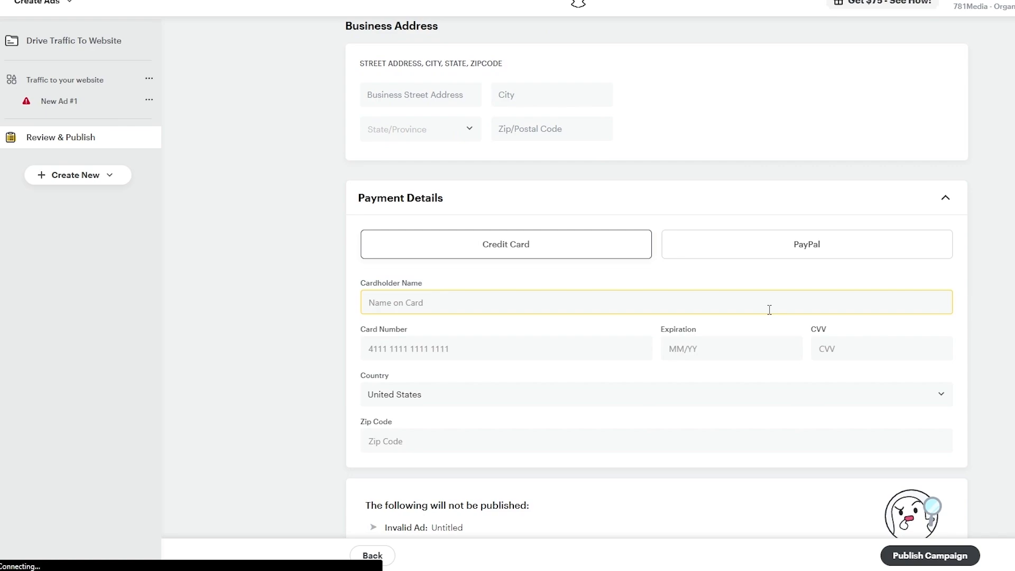
scroll(769, 310, down, 1)
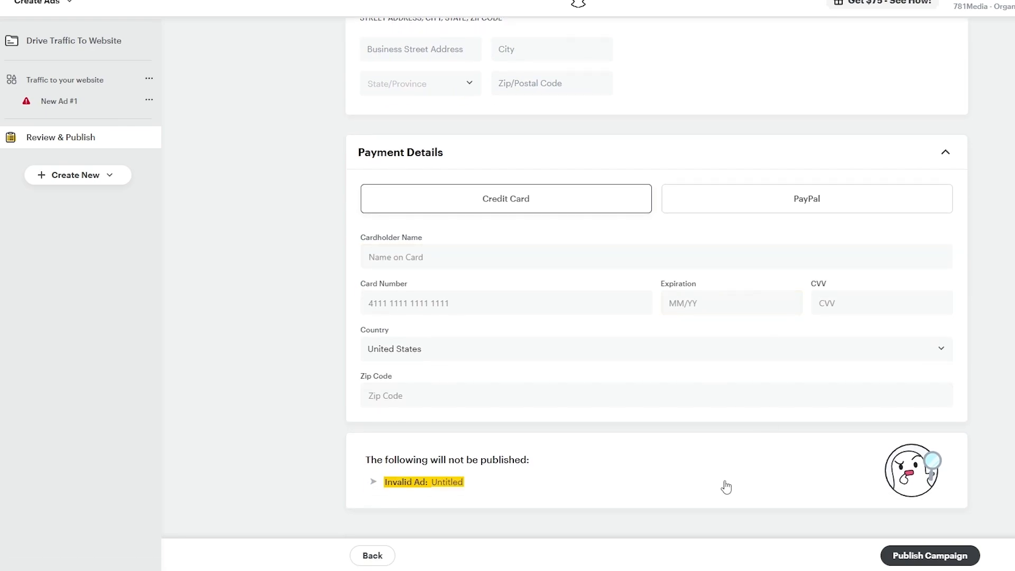